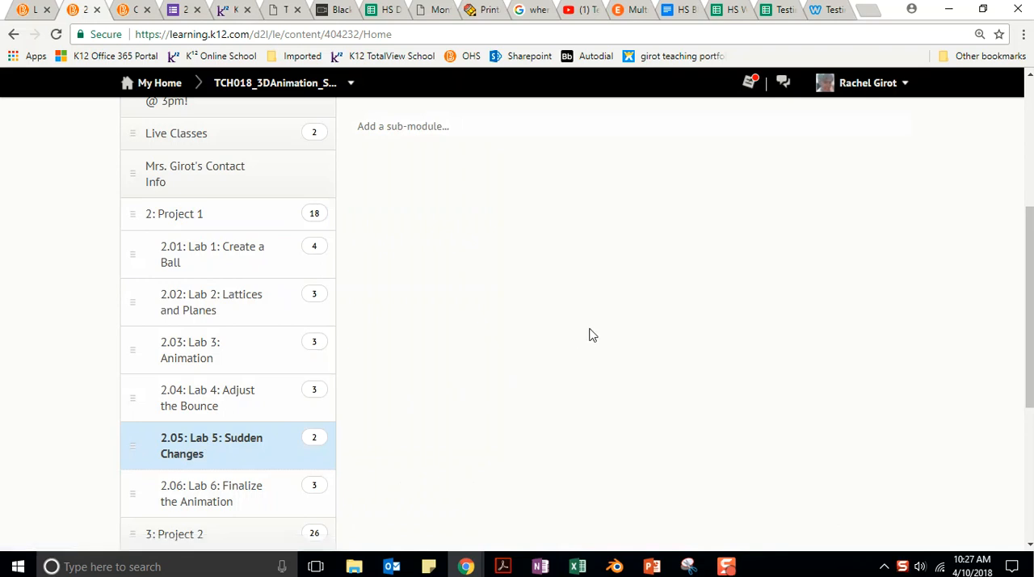
# - Open the Lab 5: Sudden Changes lesson, advance past the goals, and play the wrong-versus-right bounce comparison
pyautogui.click(476, 348)
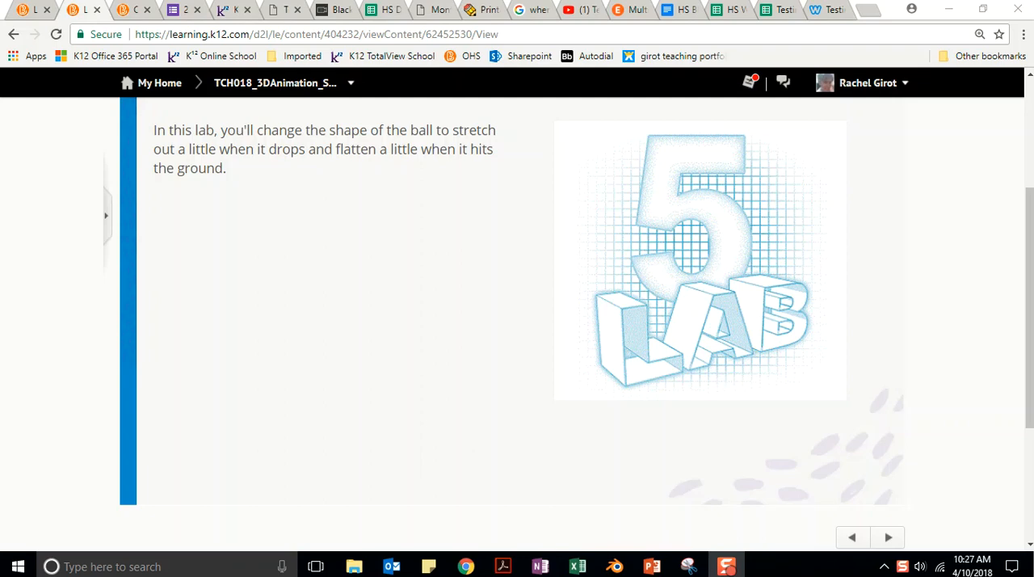
pyautogui.click(887, 537)
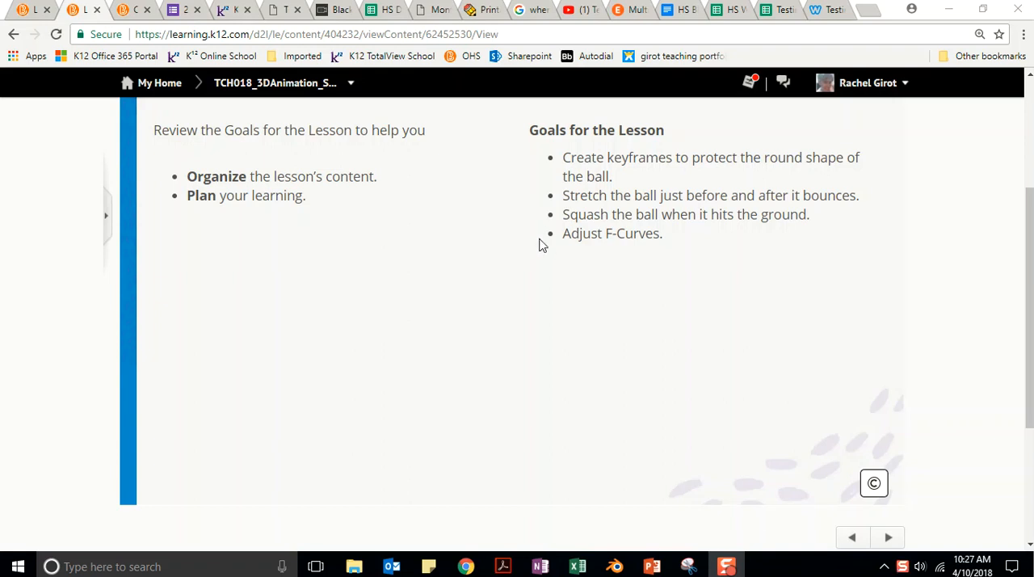
pyautogui.click(888, 537)
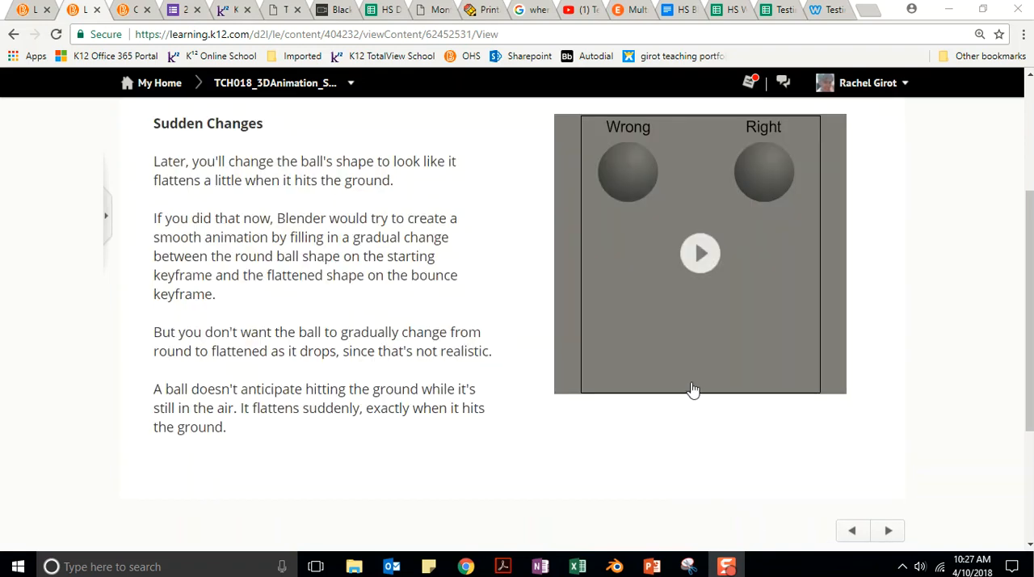
pyautogui.click(697, 252)
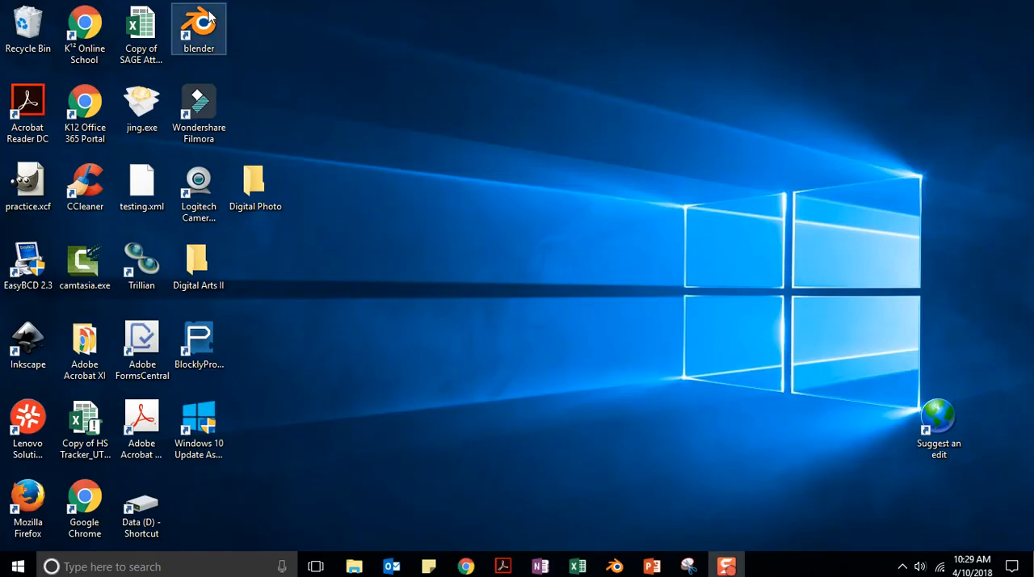
# - Switch to Blender and open the recent Lab 4 Bouncing Ball V4 project file
pyautogui.doubleClick(208, 18)
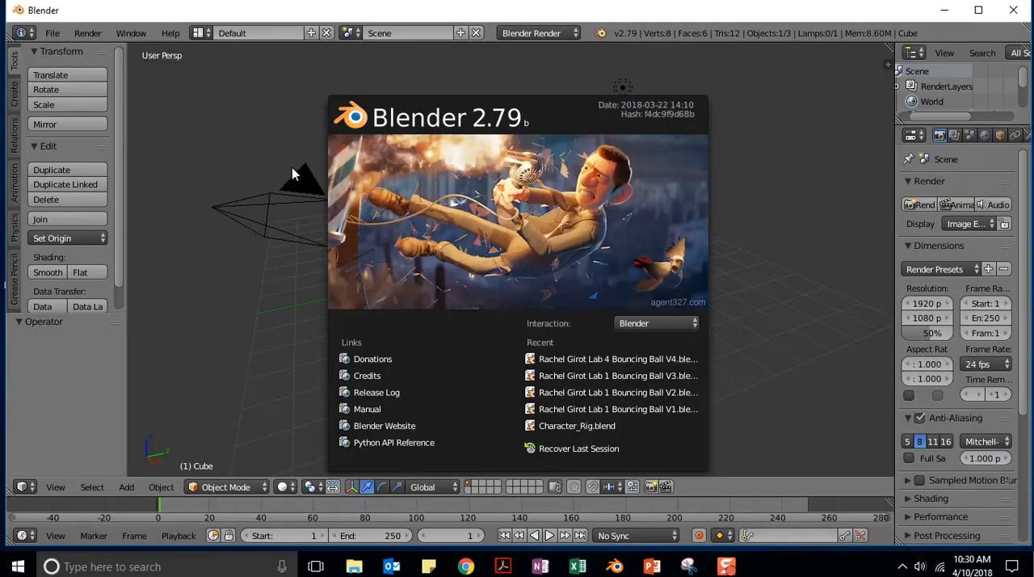
pyautogui.click(247, 140)
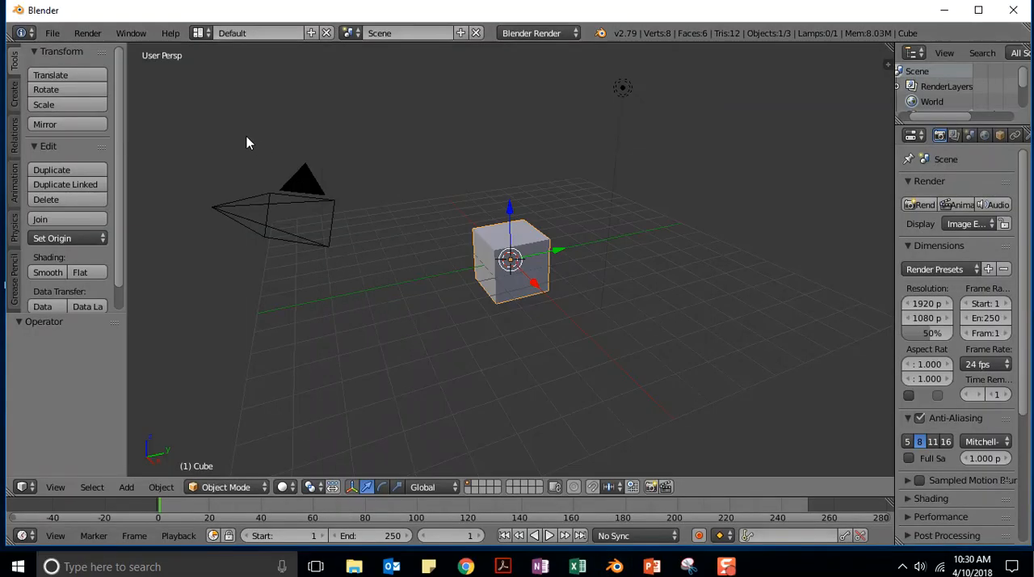
pyautogui.click(51, 34)
pyautogui.moveTo(71, 81)
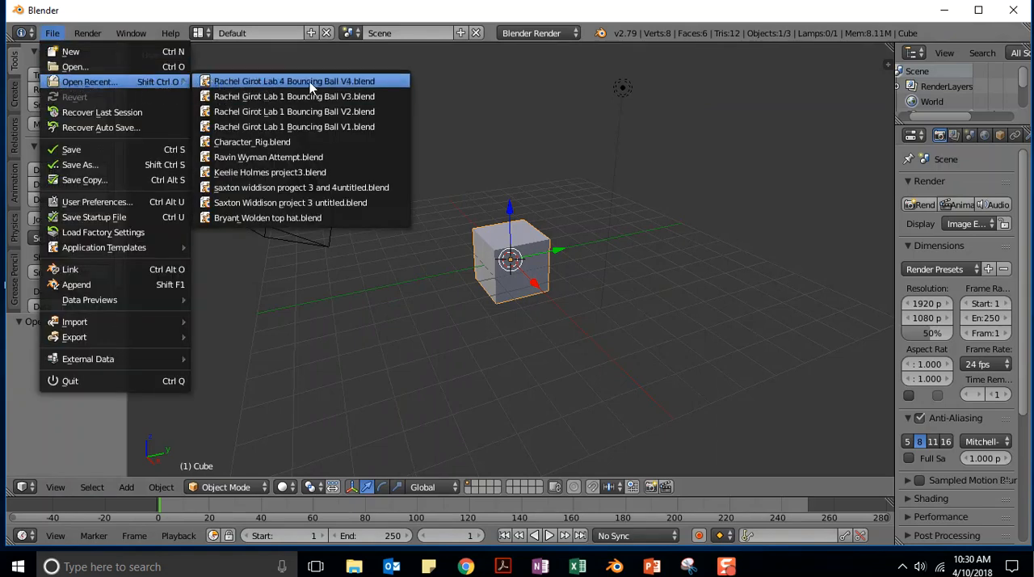
pyautogui.click(346, 84)
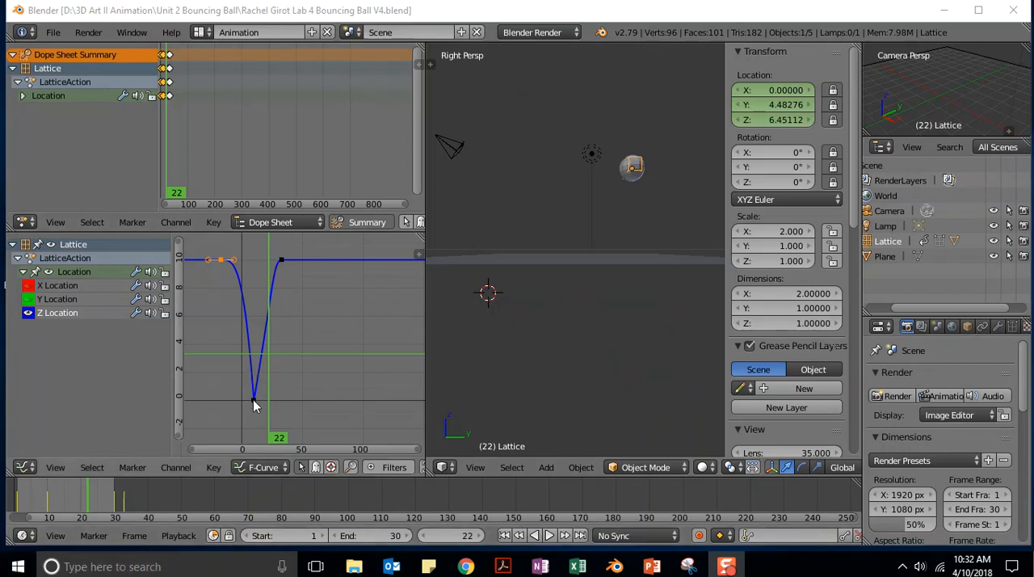
# - Insert a LocRotScale keyframe for the lattice at frame 8, two frames before the bounce at frame 10
pyautogui.click(467, 537)
pyautogui.write('10')
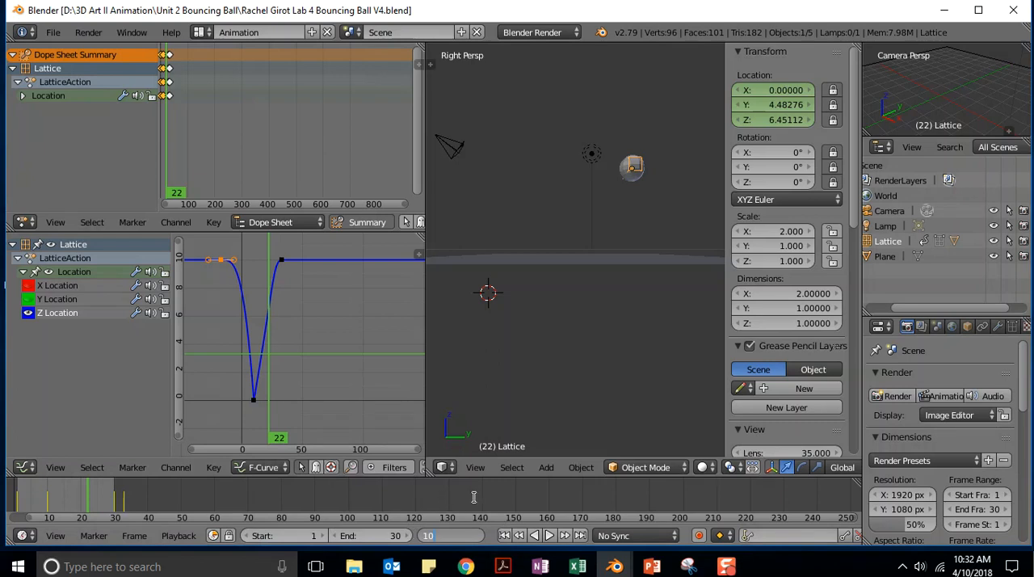
pyautogui.press('Return')
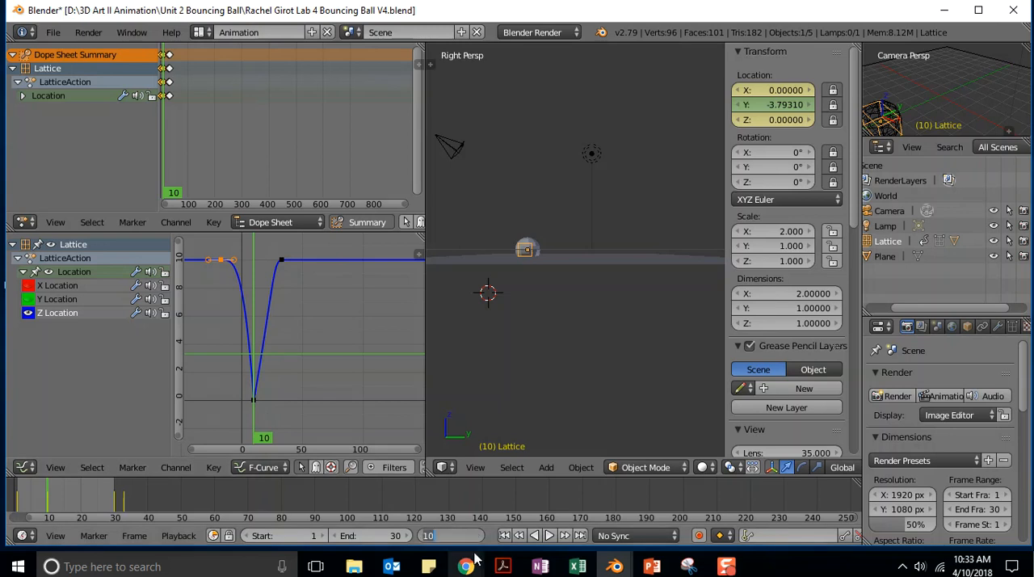
pyautogui.press('Left')
pyautogui.press('Left')
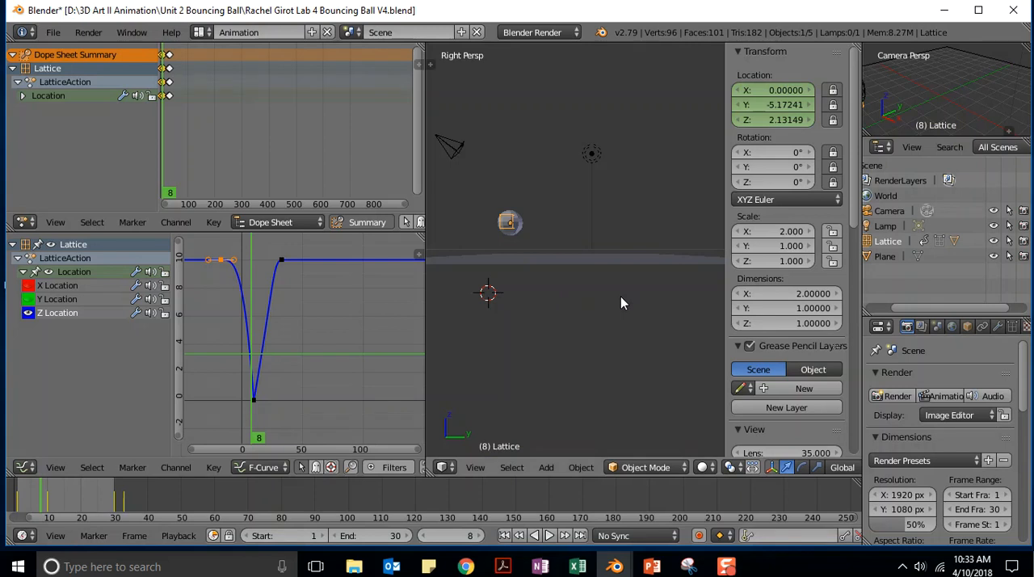
pyautogui.press('i')
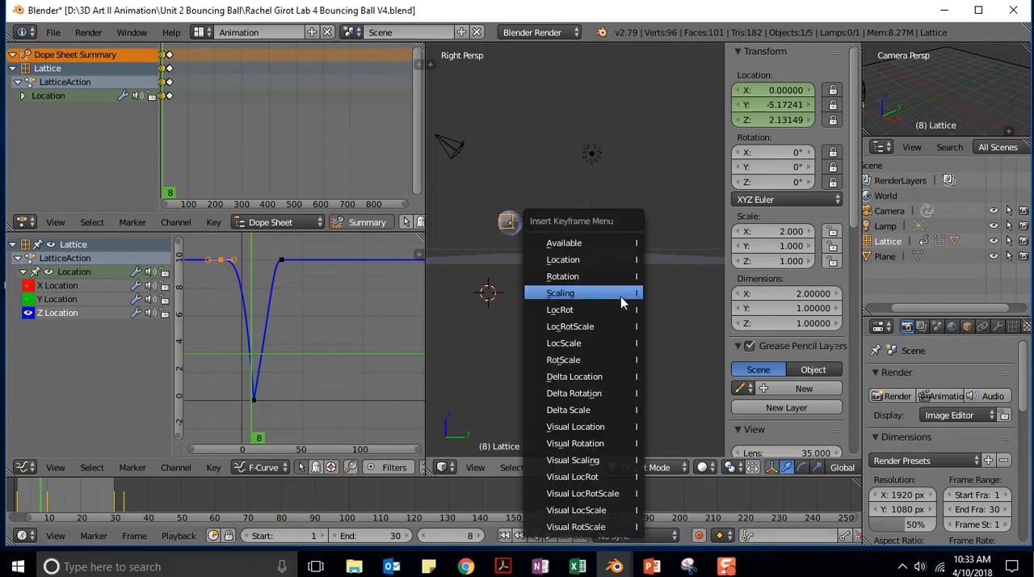
pyautogui.click(555, 327)
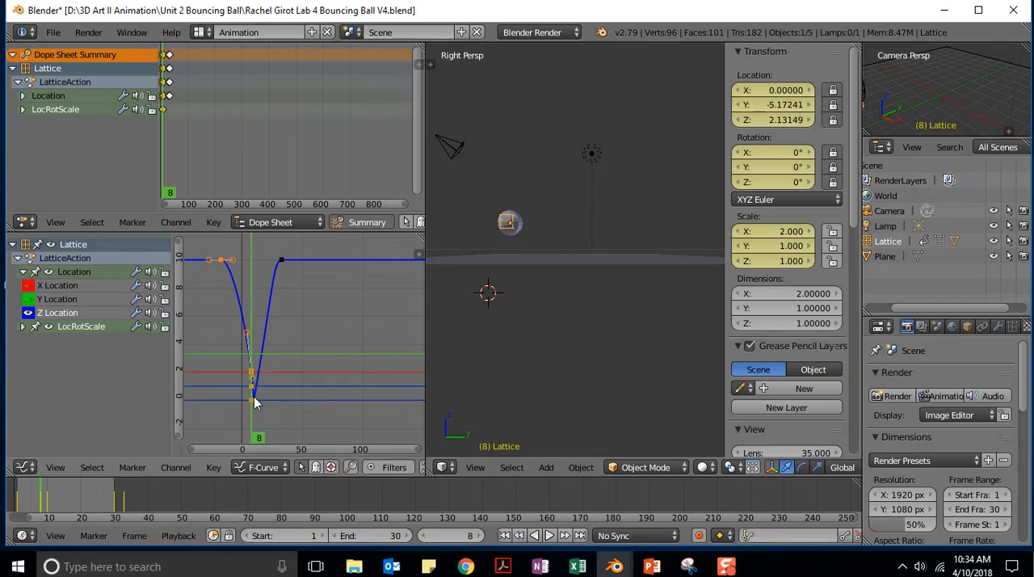
# - Insert a LocRotScale keyframe for the lattice at frame 12, just after the bounce
pyautogui.click(469, 536)
pyautogui.write('31')
pyautogui.press('Return')
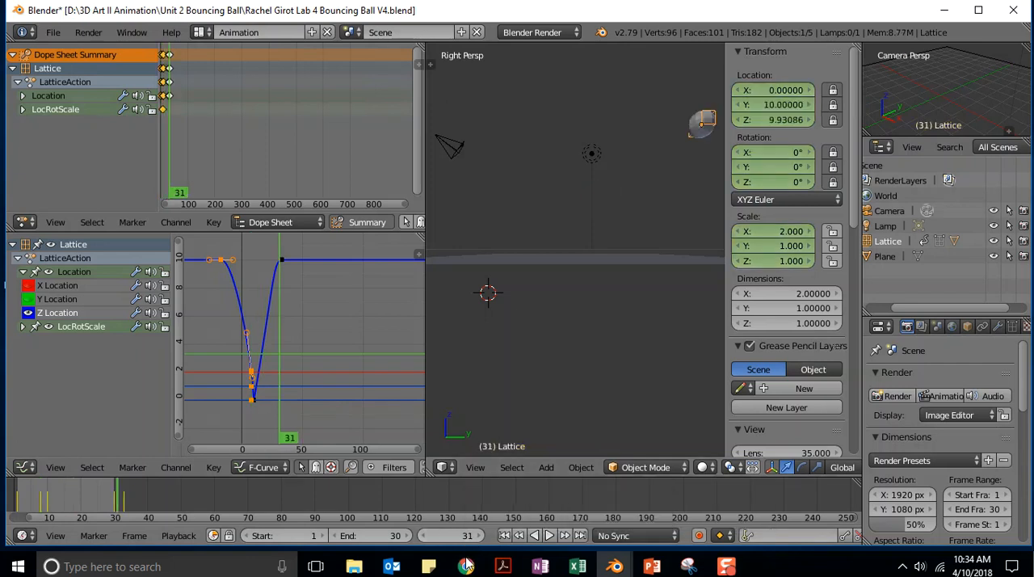
pyautogui.moveTo(457, 561)
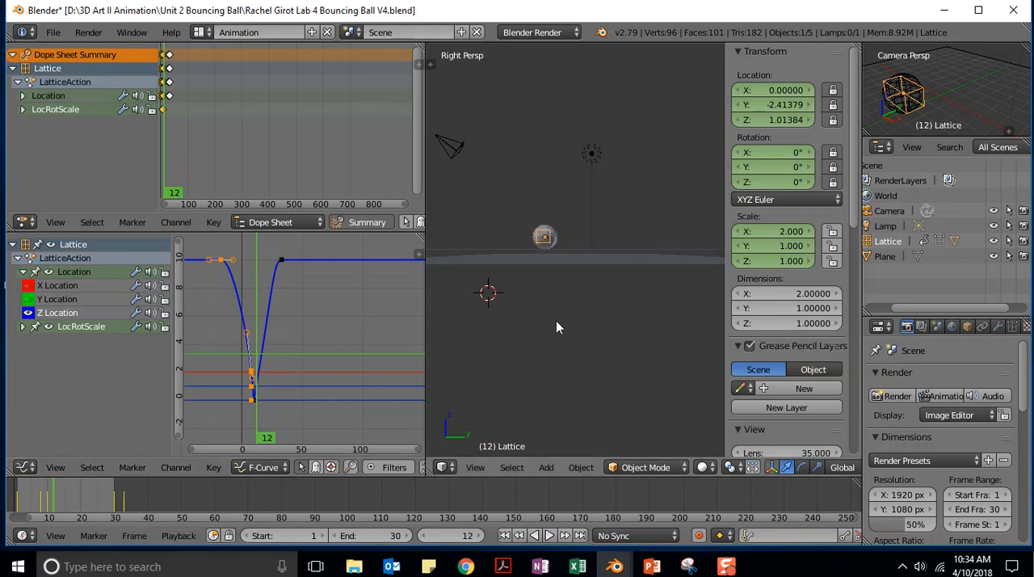
pyautogui.press('i')
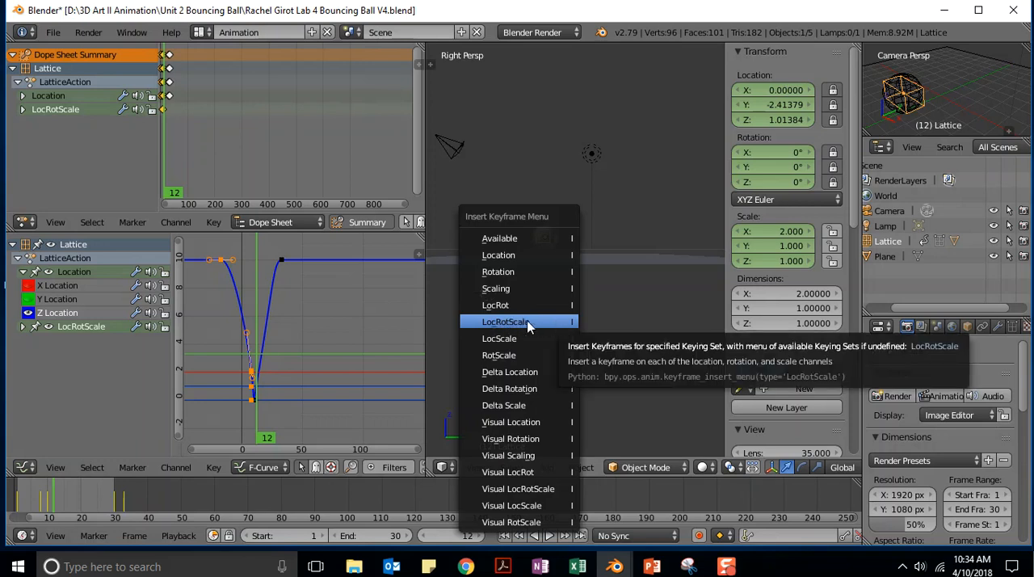
pyautogui.click(528, 323)
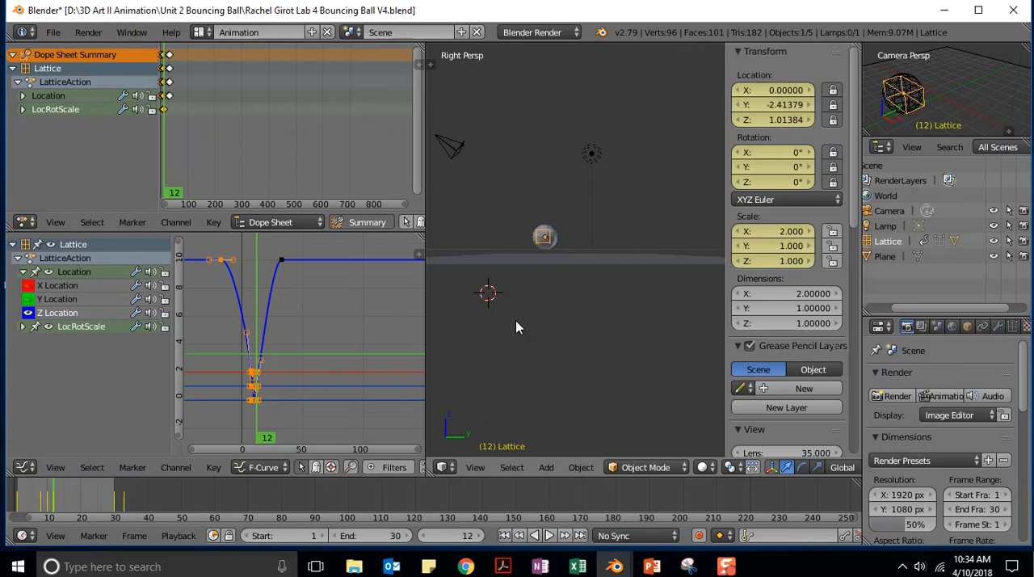
# - Play the animation and move the first Z Location keyframe about 20.66 frames forward along X in the F-Curve graph
pyautogui.click(551, 536)
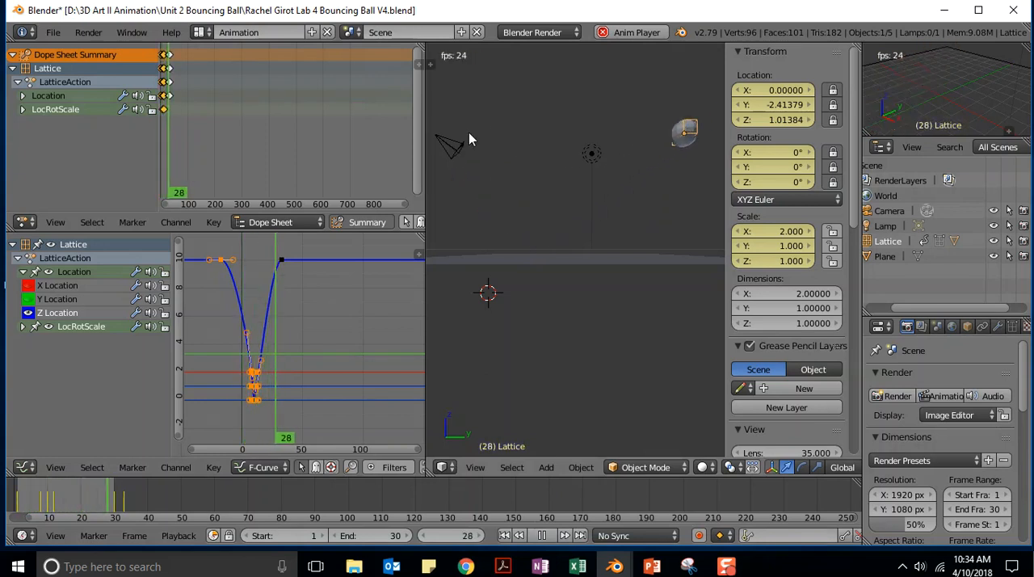
pyautogui.rightClick(224, 265)
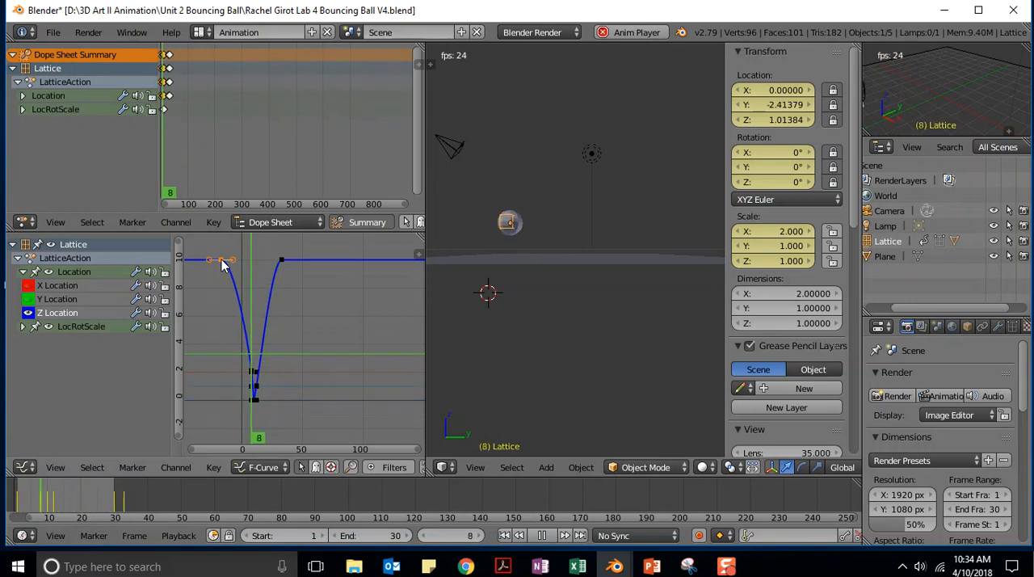
pyautogui.press('g')
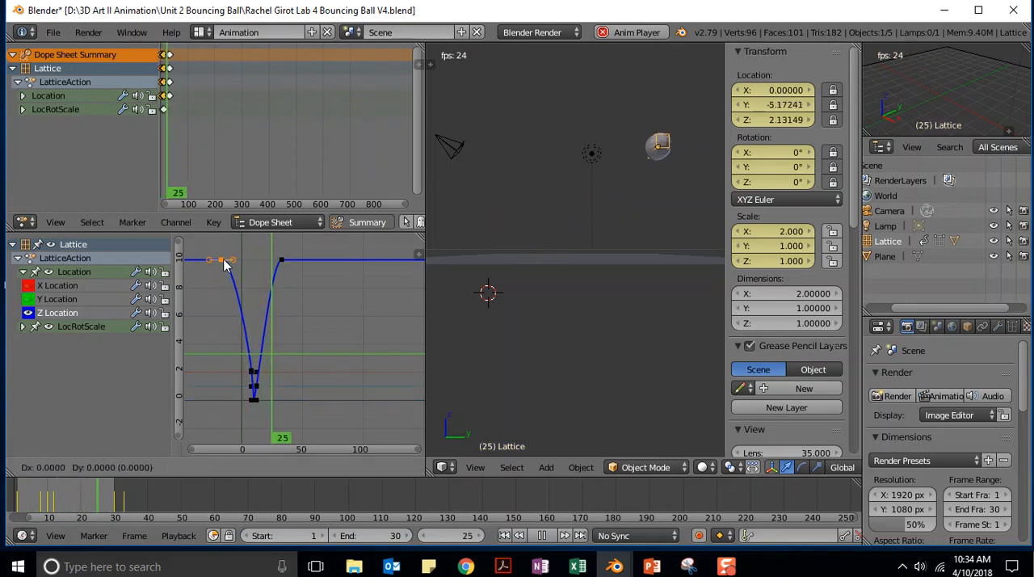
pyautogui.press('x')
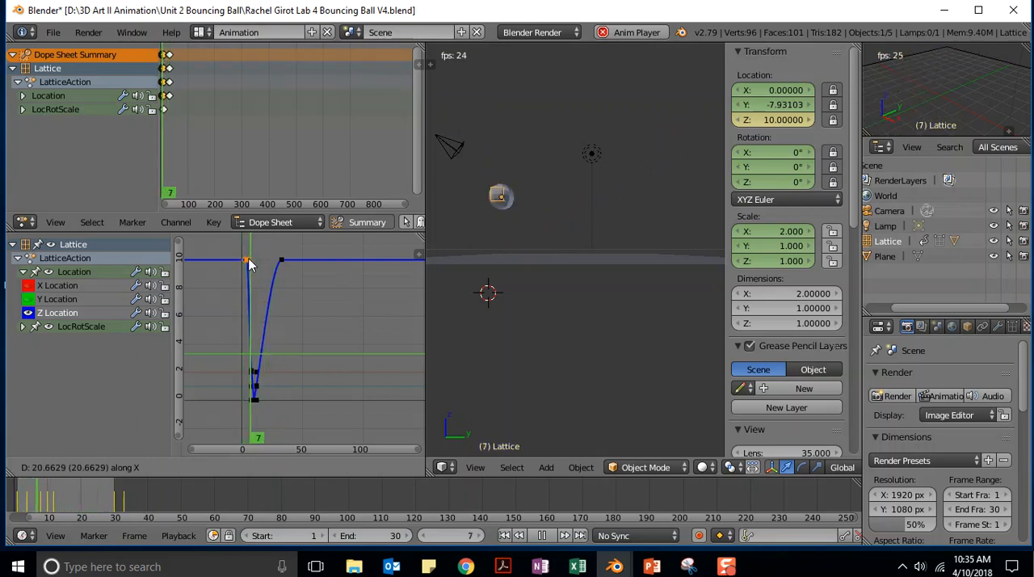
pyautogui.click(249, 260)
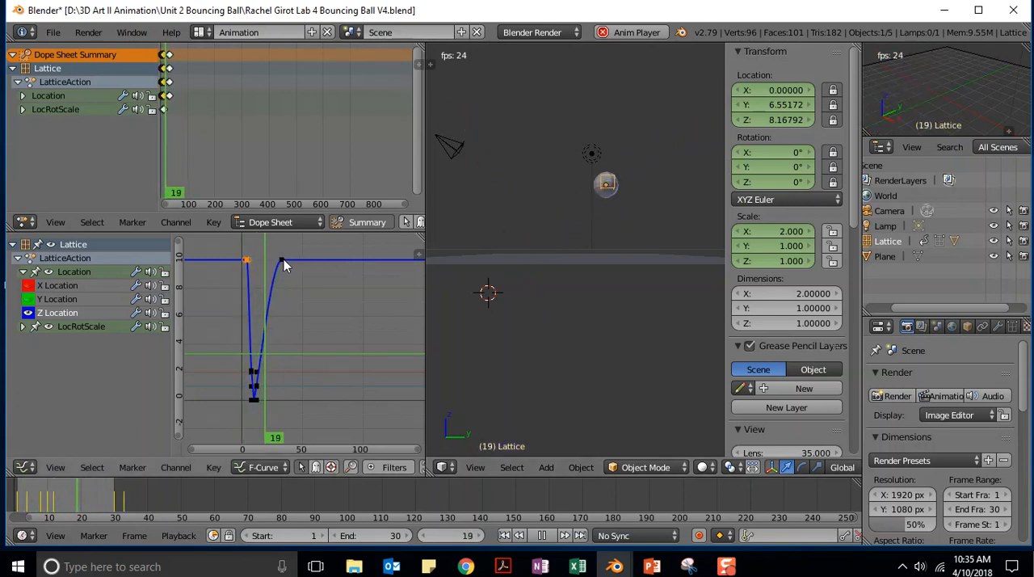
# - Move the last Z Location keyframe about 5.6 frames back along X in the F-Curve graph and stop playback
pyautogui.rightClick(281, 260)
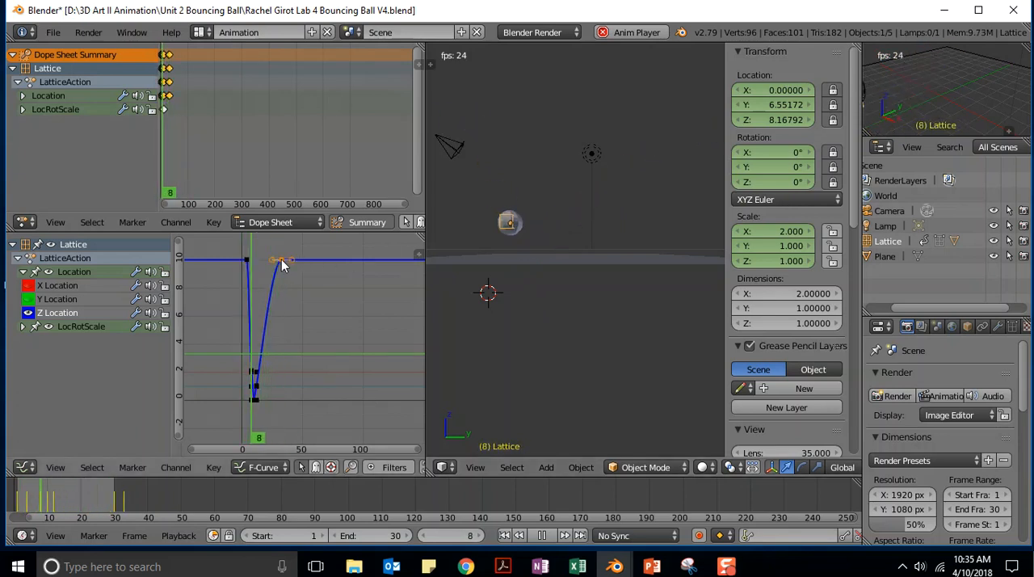
pyautogui.press('g')
pyautogui.press('x')
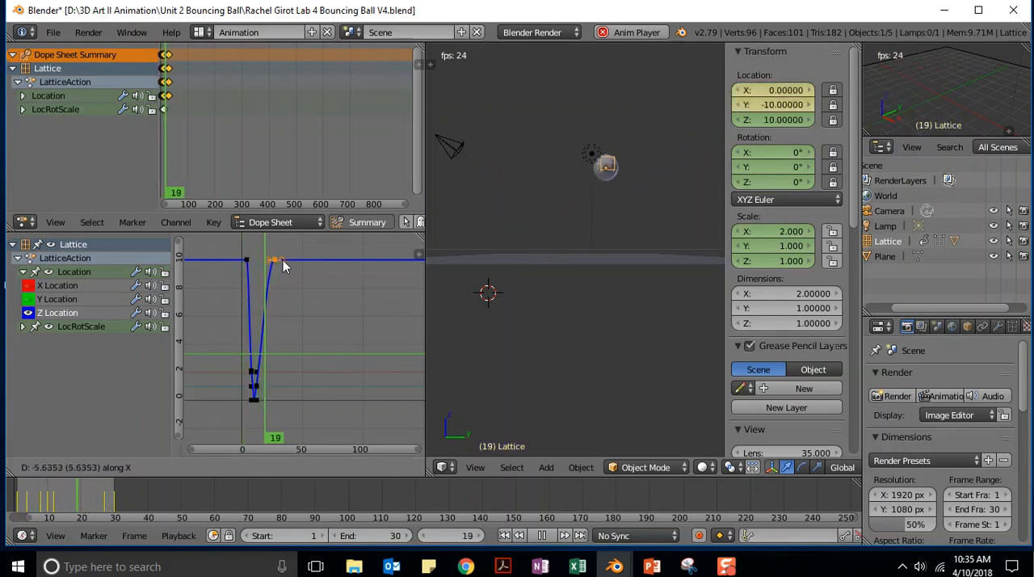
pyautogui.click(283, 267)
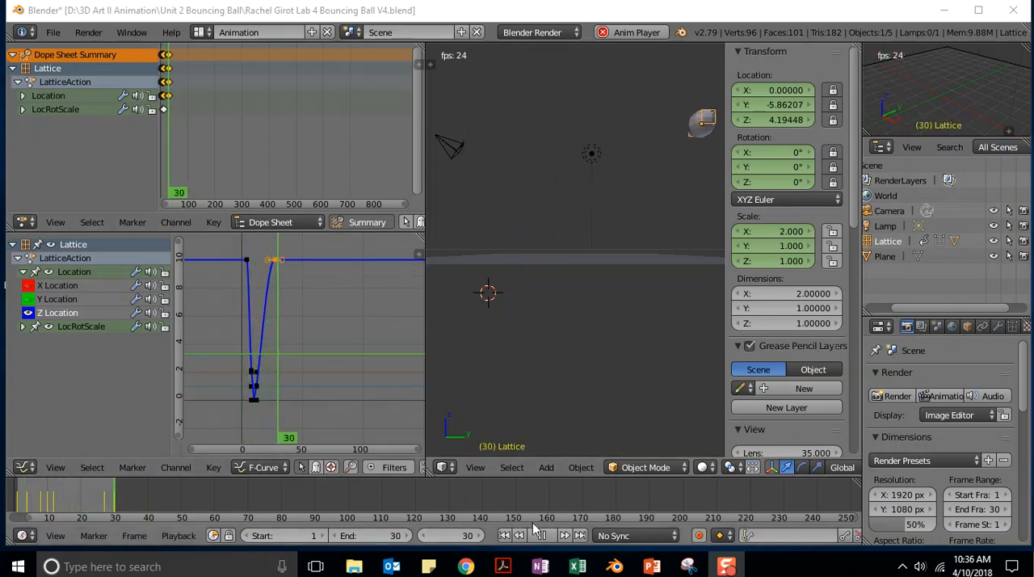
pyautogui.press('Escape')
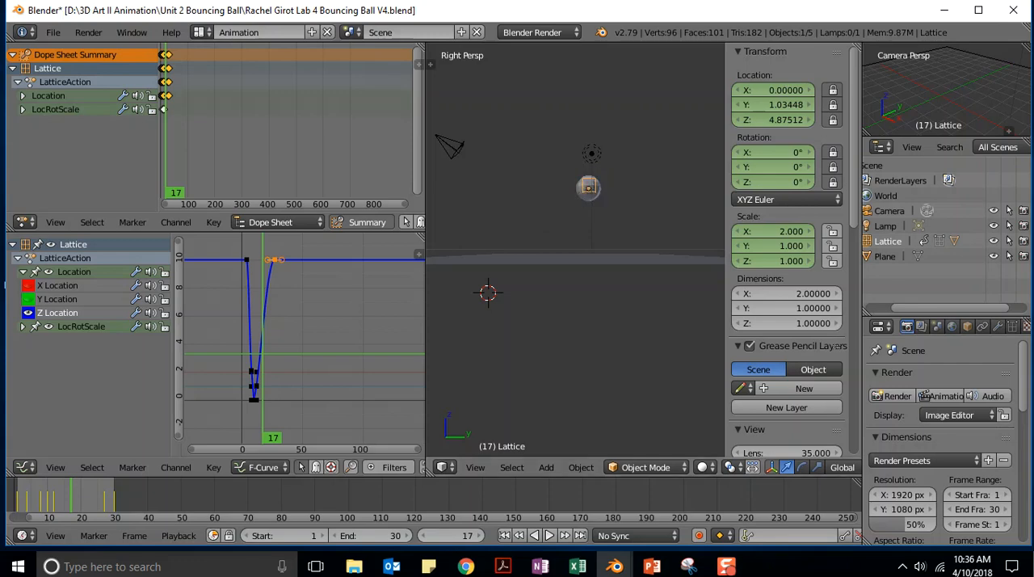
# - Switch to the browser lesson, answer the resizing question with C. Squashing, check it, and advance to the Stretch the Ball instructions
pyautogui.hotkey('alt', 'Tab')
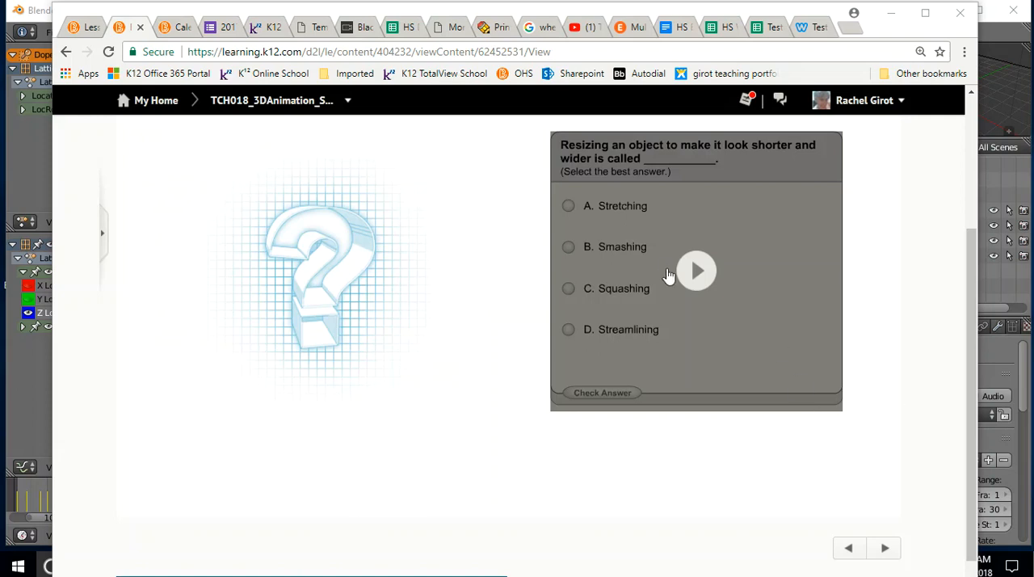
pyautogui.click(693, 270)
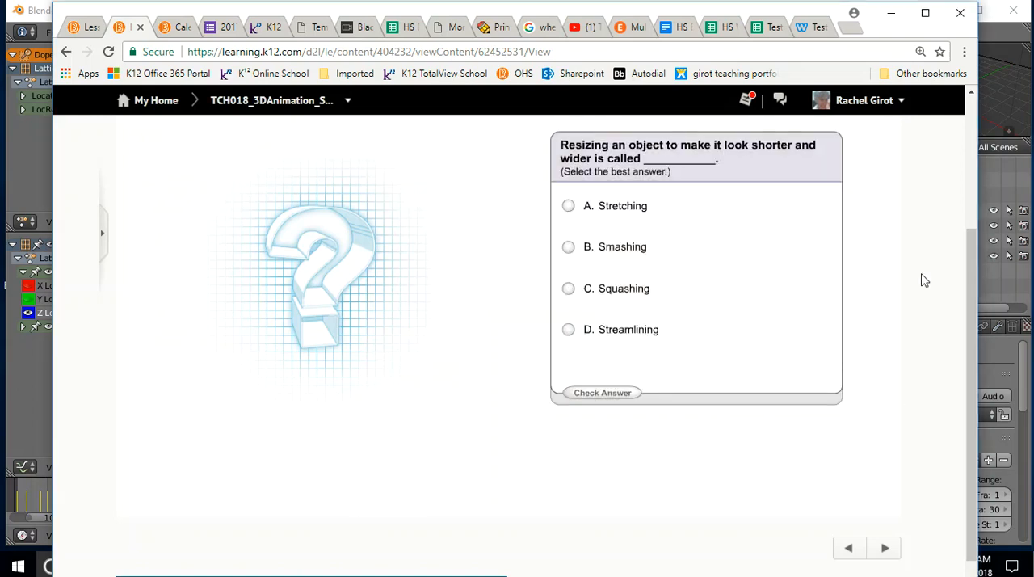
pyautogui.click(568, 288)
pyautogui.click(599, 393)
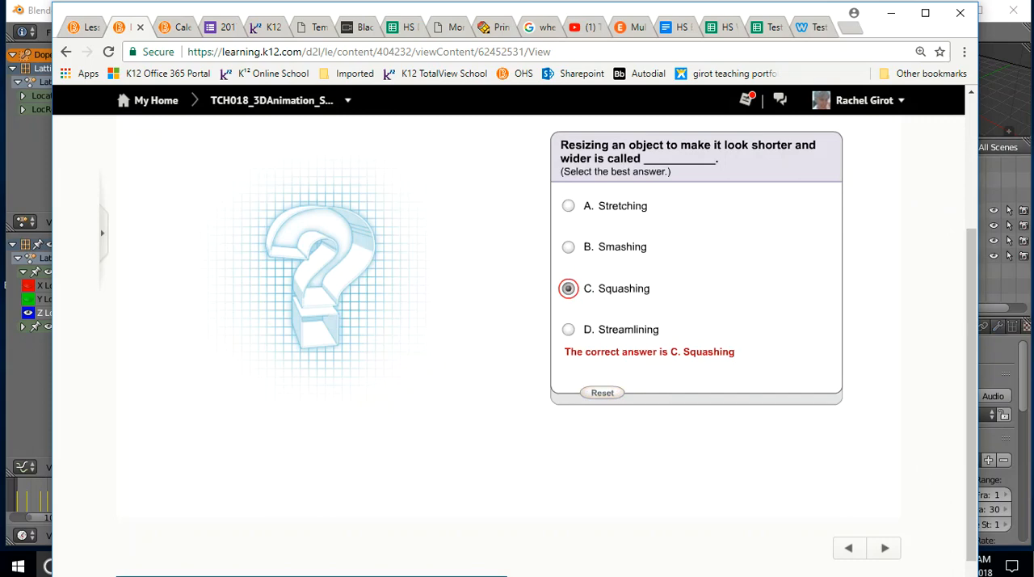
pyautogui.click(884, 548)
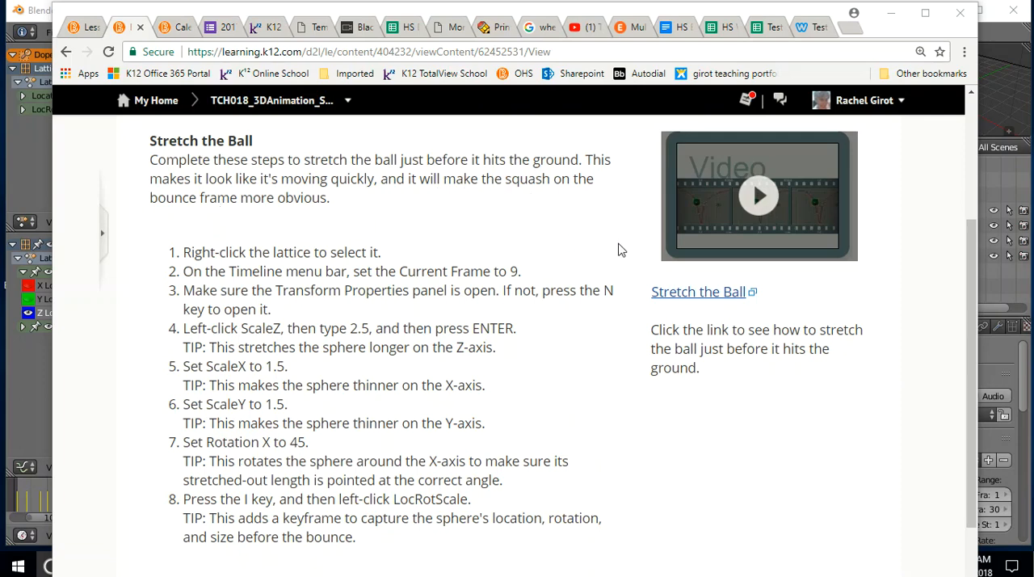
# - Close the browser lesson to return to Blender and set the current frame to 9
pyautogui.click(961, 11)
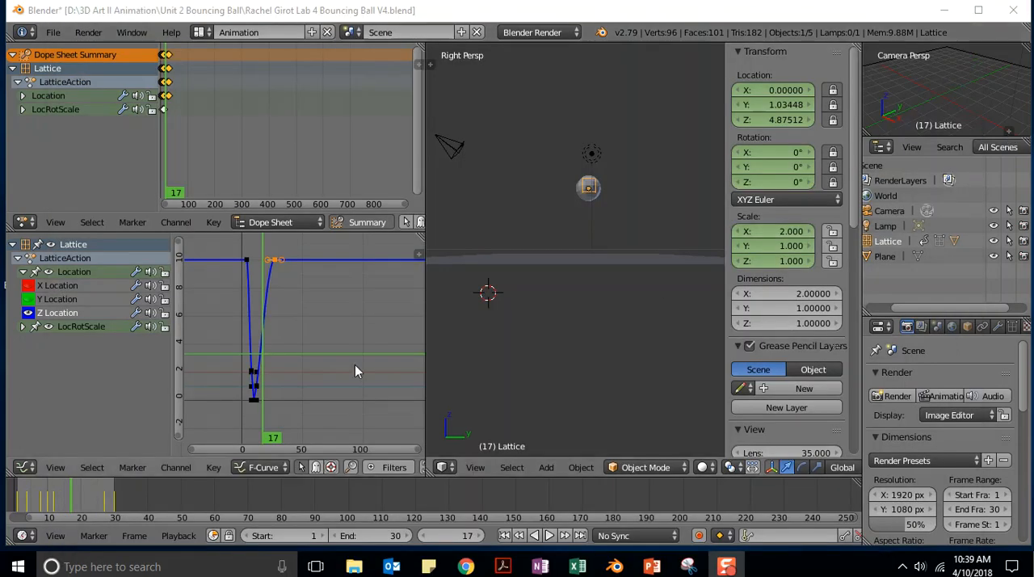
pyautogui.click(465, 539)
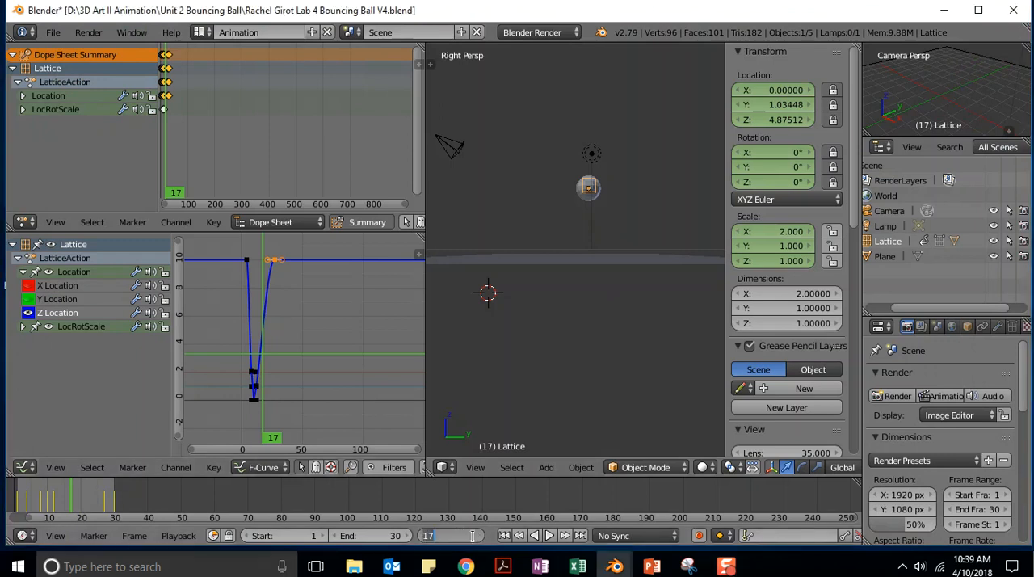
pyautogui.write('9')
pyautogui.press('Return')
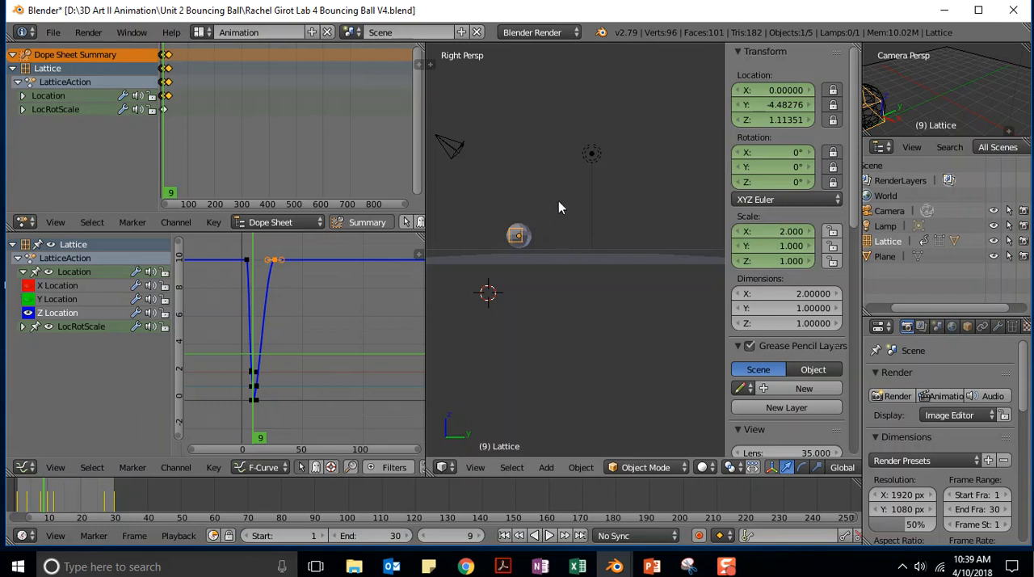
# - Stretch the lattice at frame 9 by setting its scale to Z 2.5, Y 1.5 and X 1.5
pyautogui.scroll(4, 558, 207)
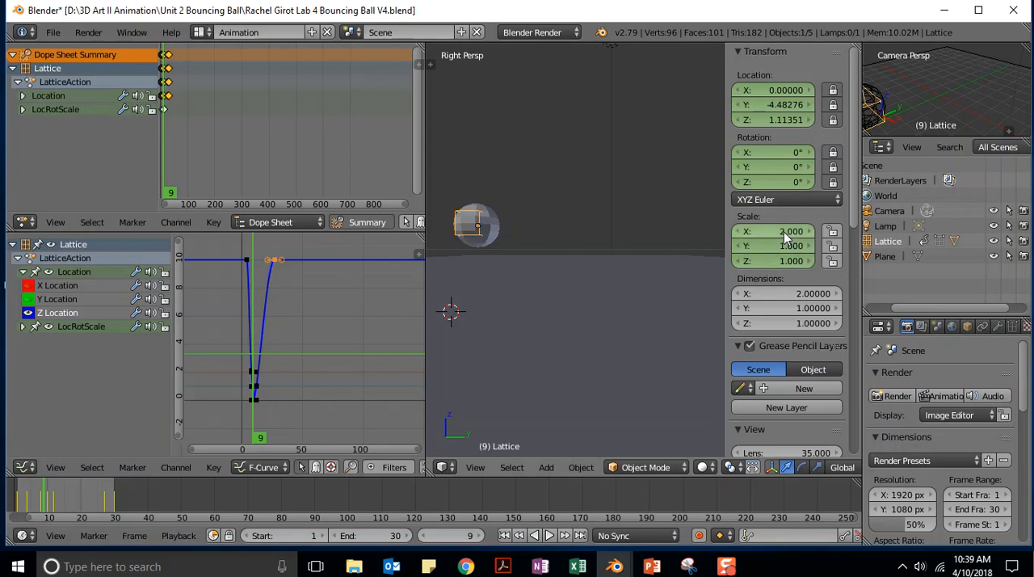
pyautogui.click(783, 261)
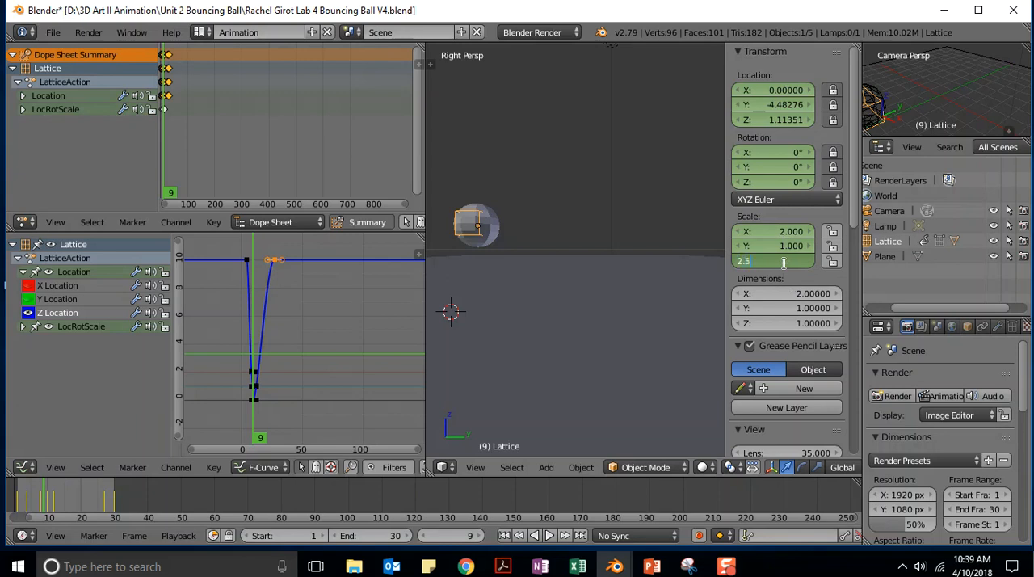
pyautogui.press('Return')
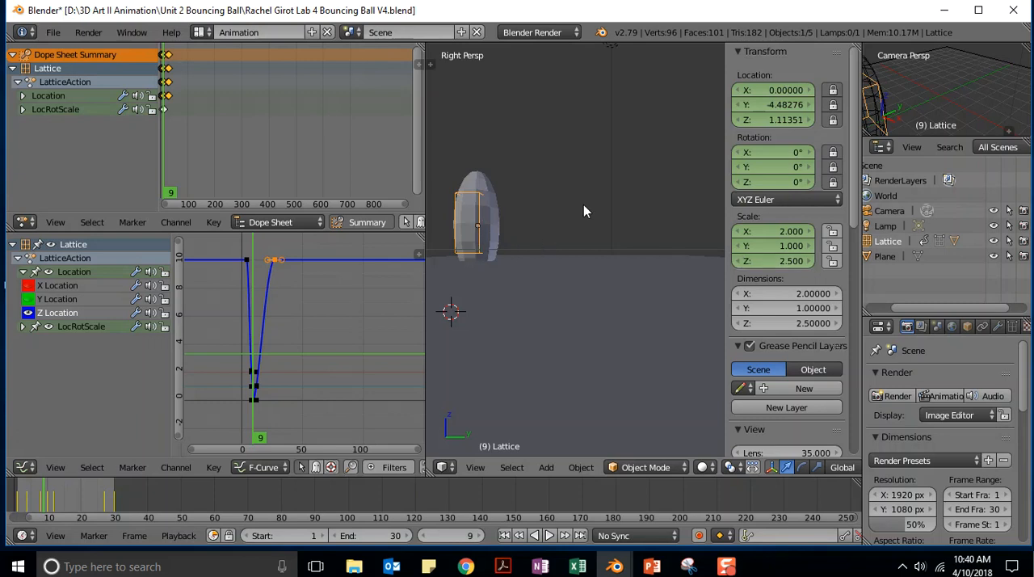
pyautogui.click(778, 246)
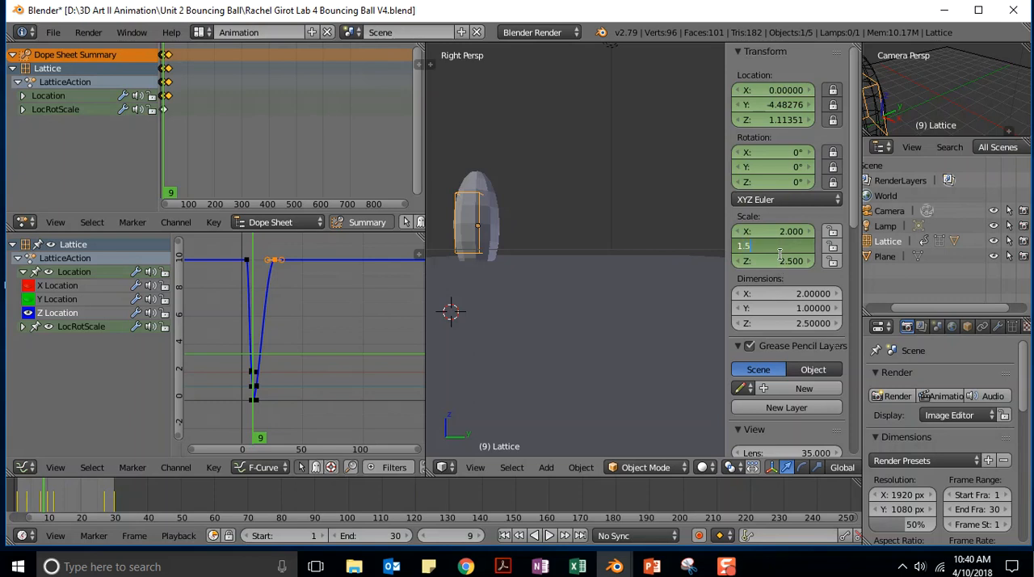
pyautogui.press('Return')
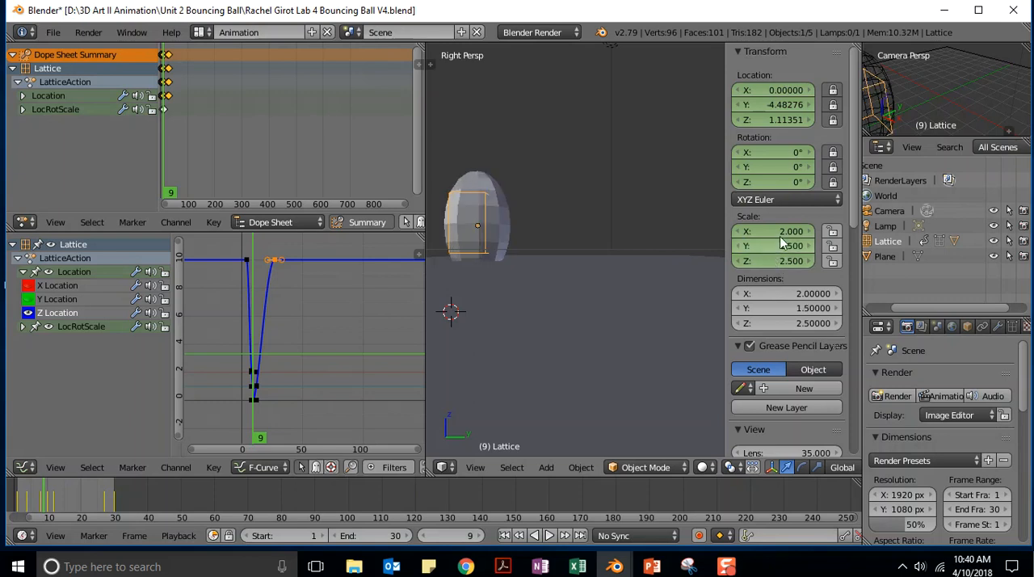
pyautogui.click(790, 231)
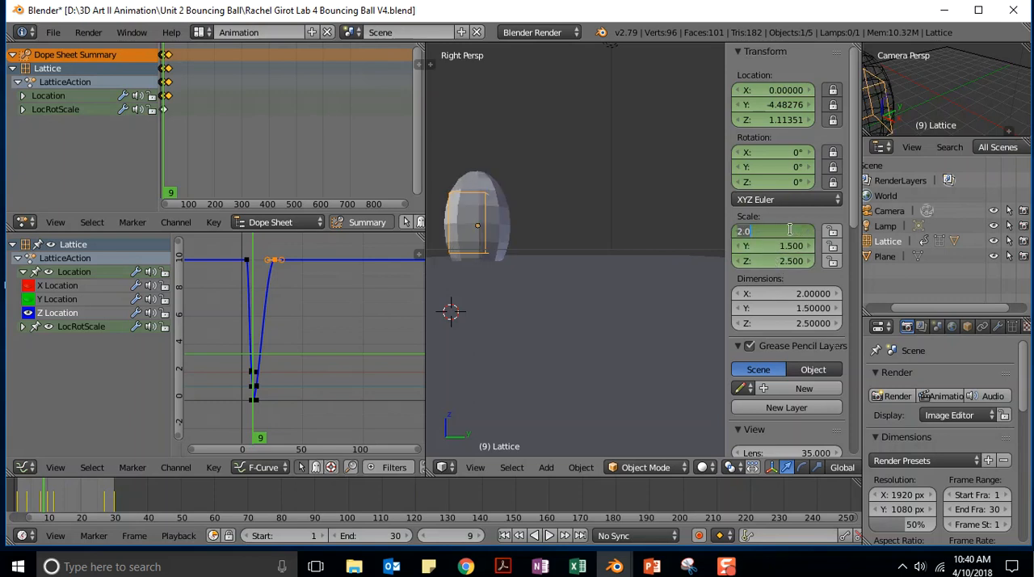
pyautogui.write('1.5')
pyautogui.press('Return')
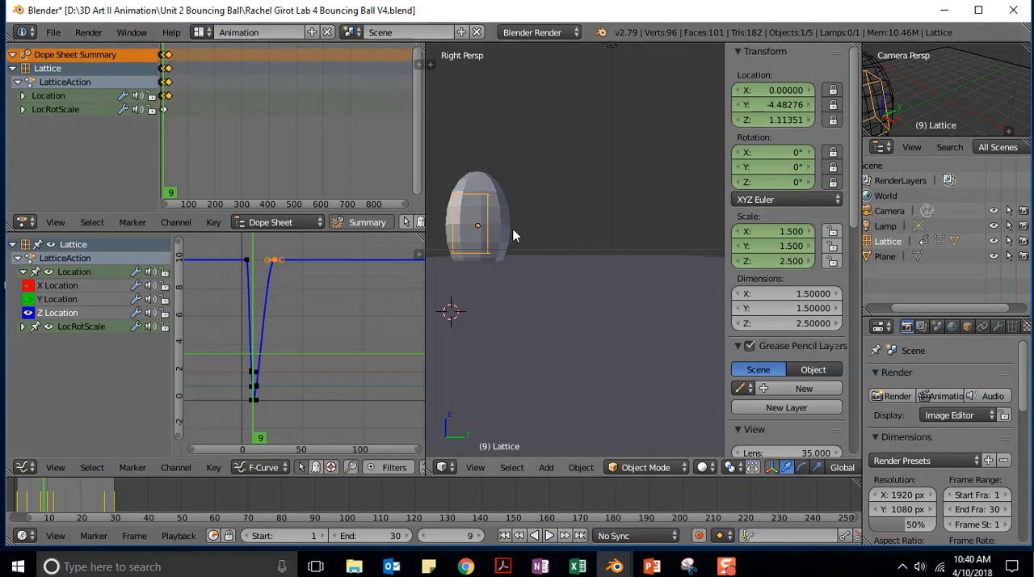
# - Set the lattice's X rotation to 45° and play the animation without inserting a keyframe
pyautogui.click(793, 152)
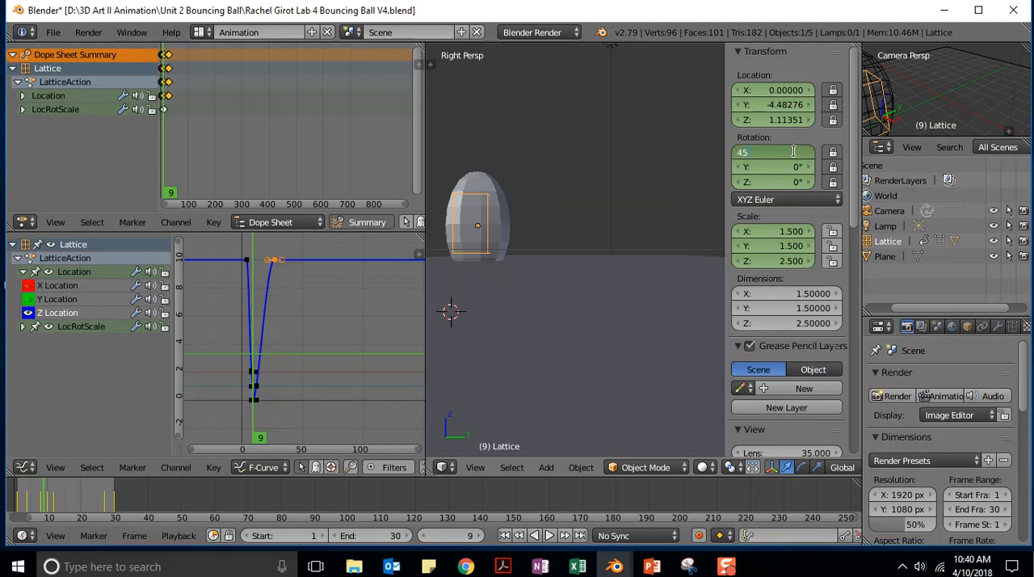
pyautogui.press('Return')
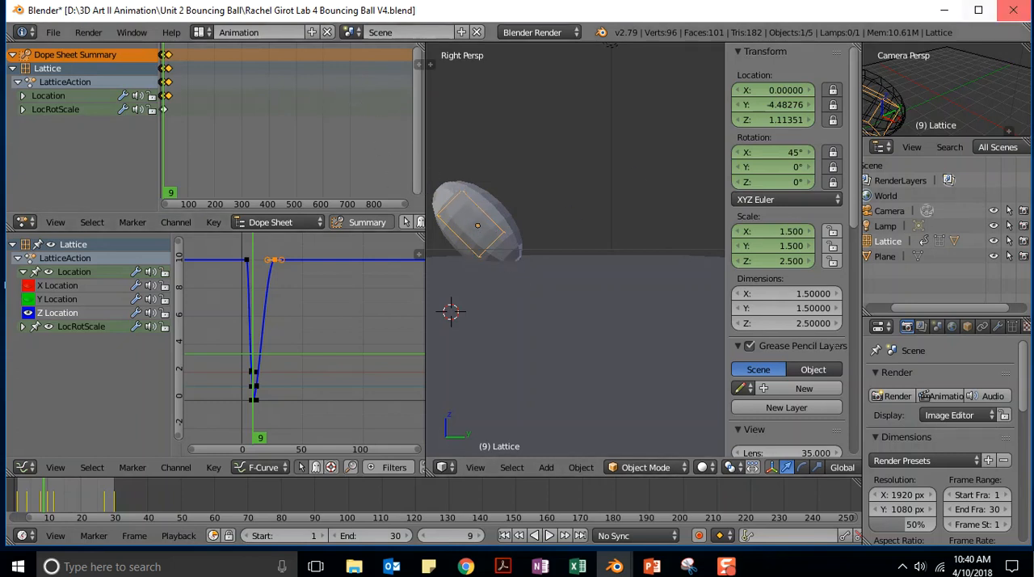
pyautogui.click(549, 535)
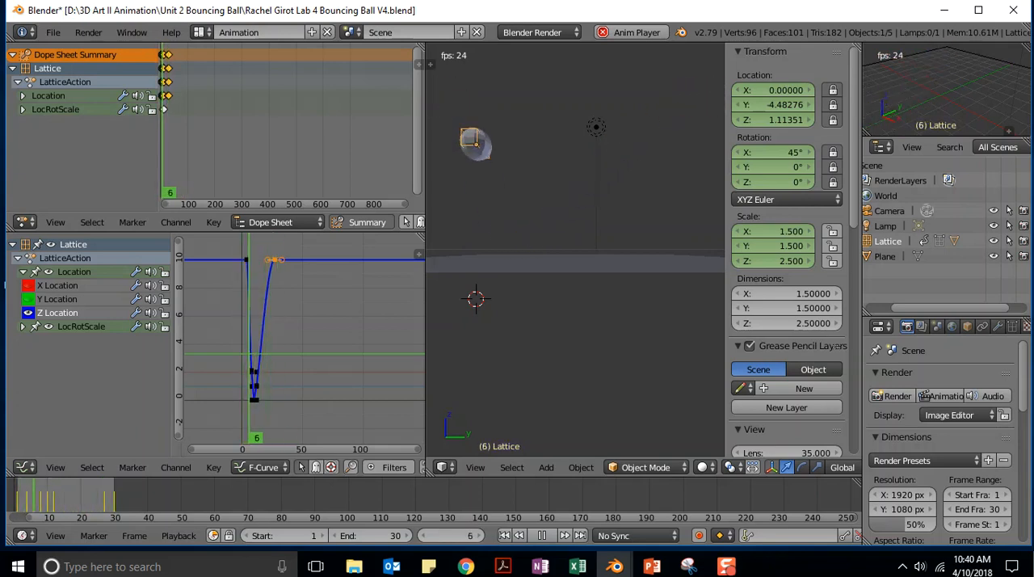
pyautogui.hotkey('alt', 'a')
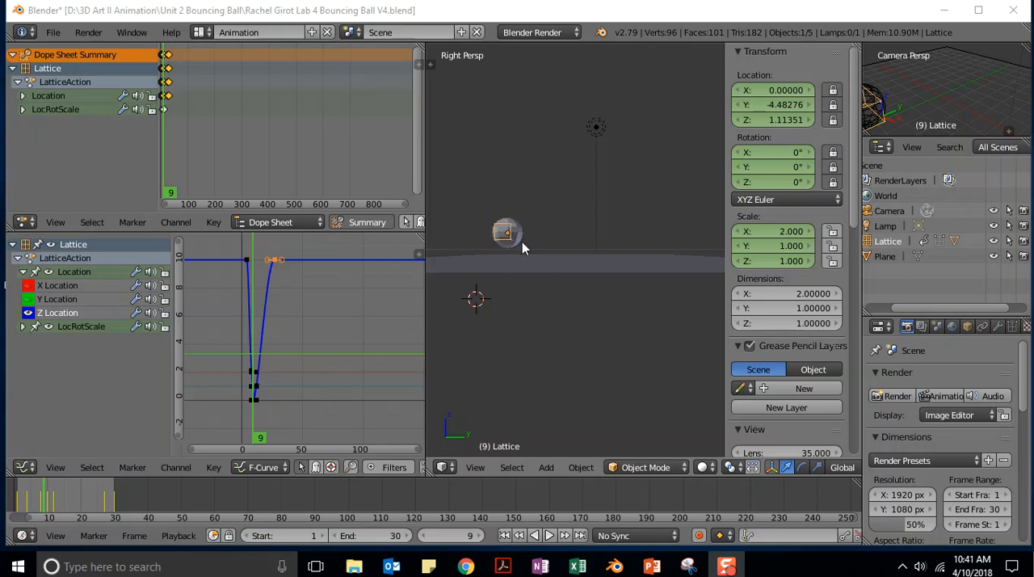
# - At frame 9, set the lattice's scale to Z 2.5, Y 1.5 and X 1.5, and its X rotation to 45°
pyautogui.click(787, 262)
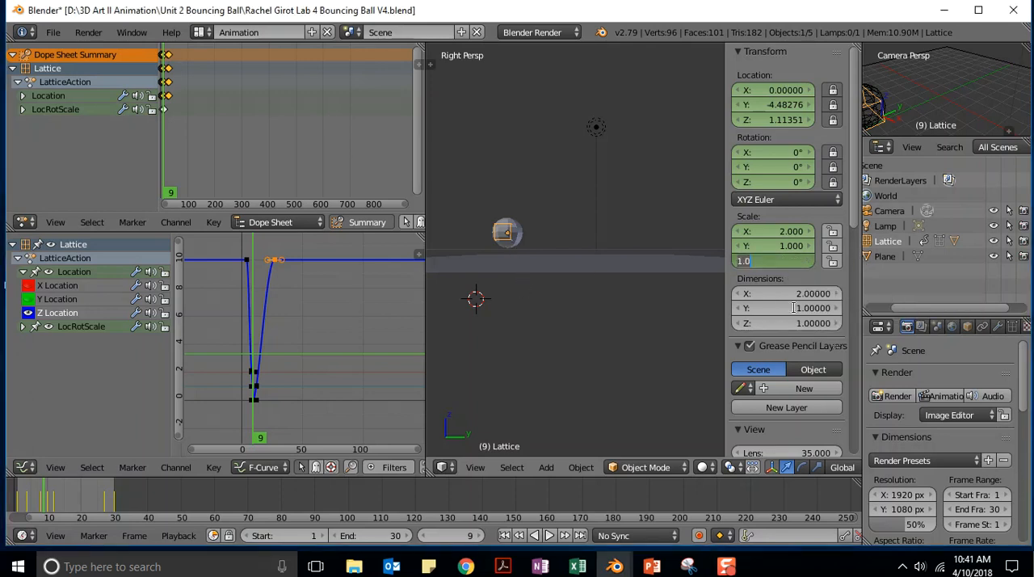
pyautogui.write('2.5')
pyautogui.press('Return')
pyautogui.click(799, 246)
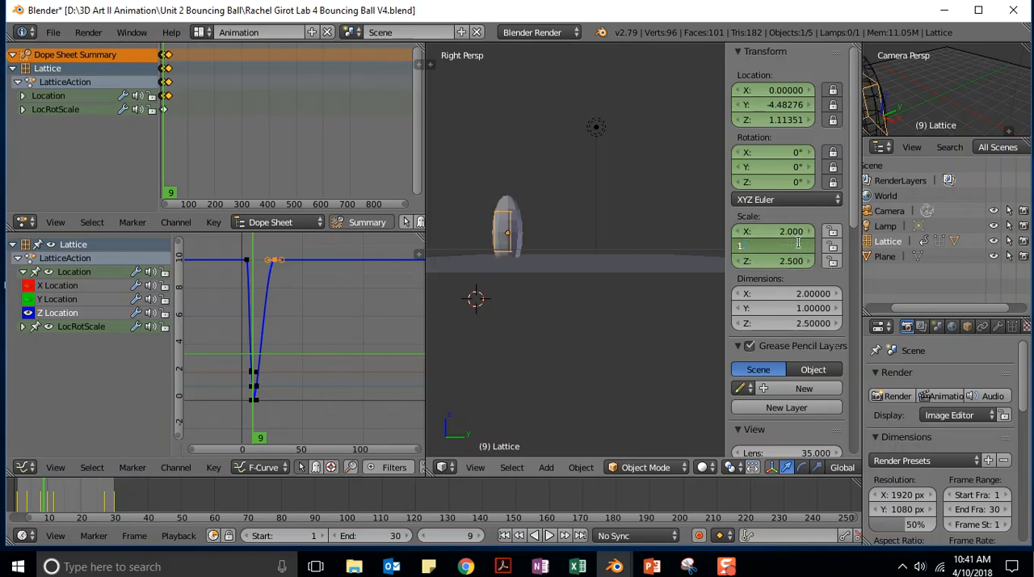
pyautogui.press('Return')
pyautogui.click(793, 231)
pyautogui.write('1.5')
pyautogui.press('Return')
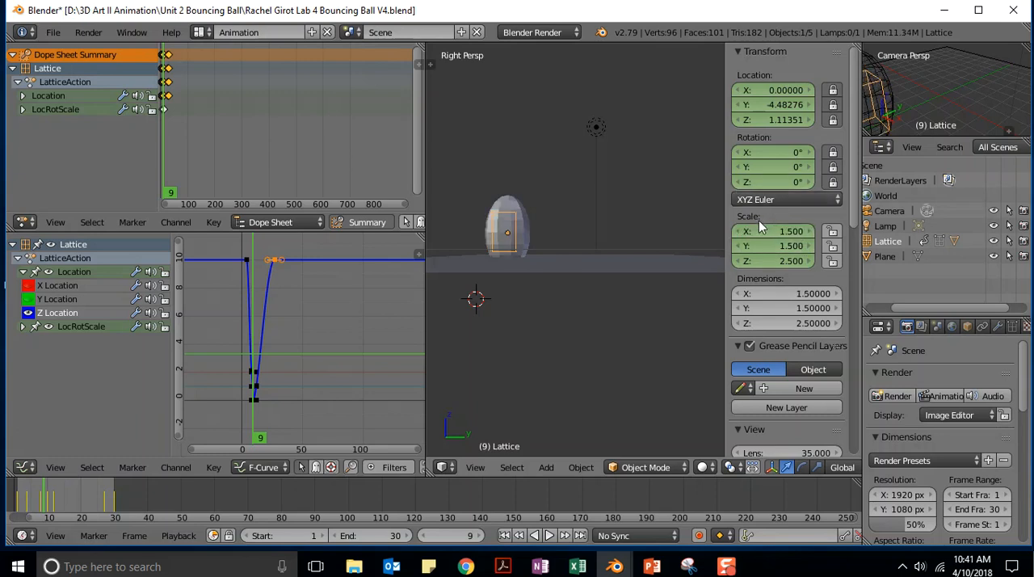
pyautogui.click(798, 153)
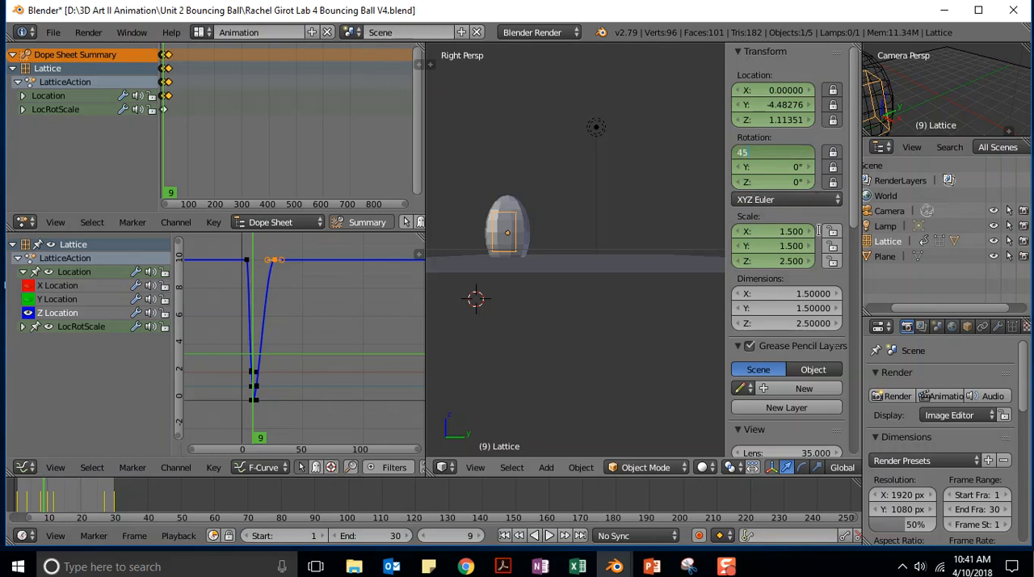
pyautogui.write('45')
pyautogui.press('Return')
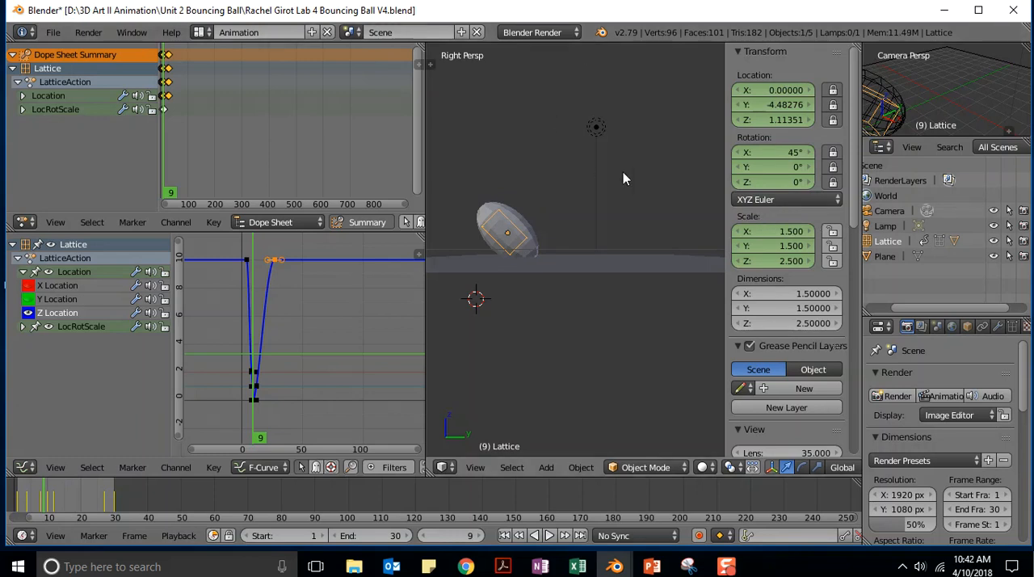
# - Insert a LocRotScale keyframe for the lattice at frame 9, and play and stop the animation
pyautogui.press('i')
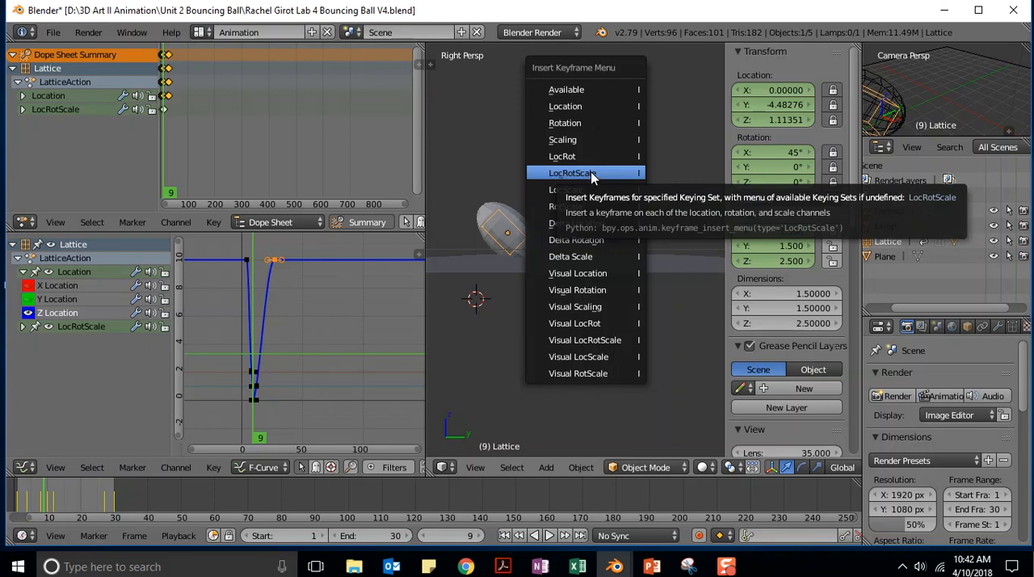
pyautogui.click(592, 174)
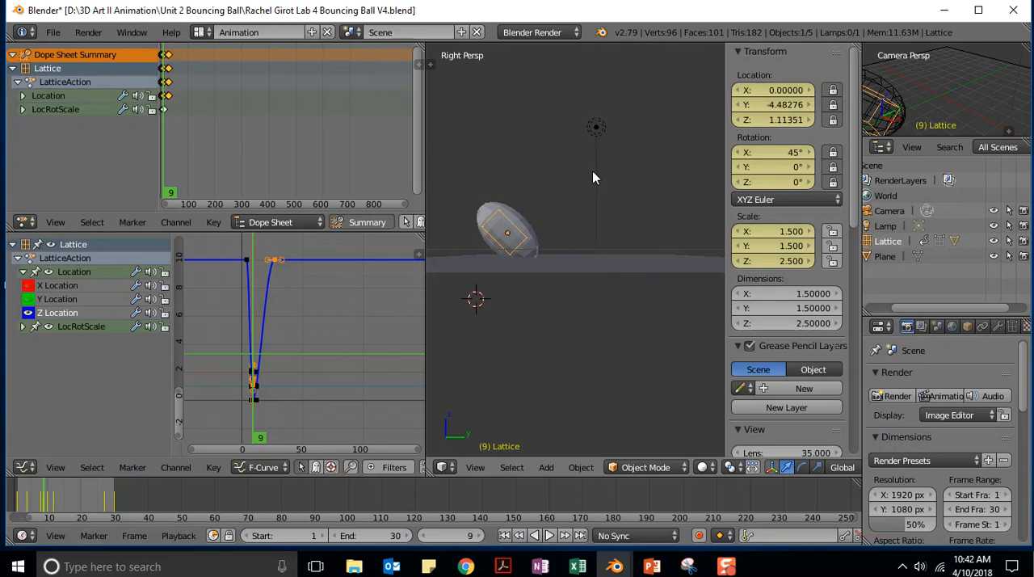
pyautogui.click(550, 536)
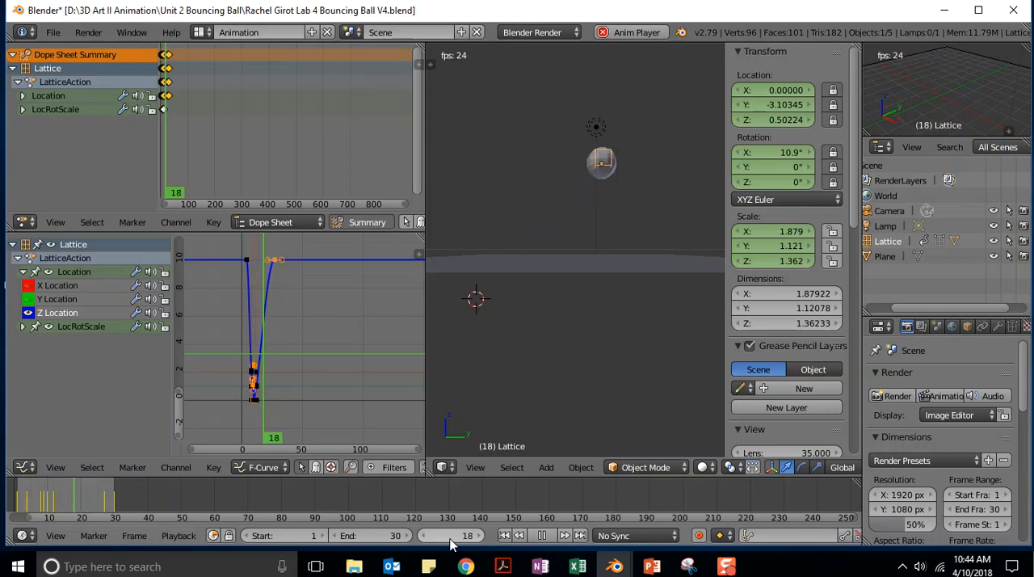
pyautogui.click(541, 534)
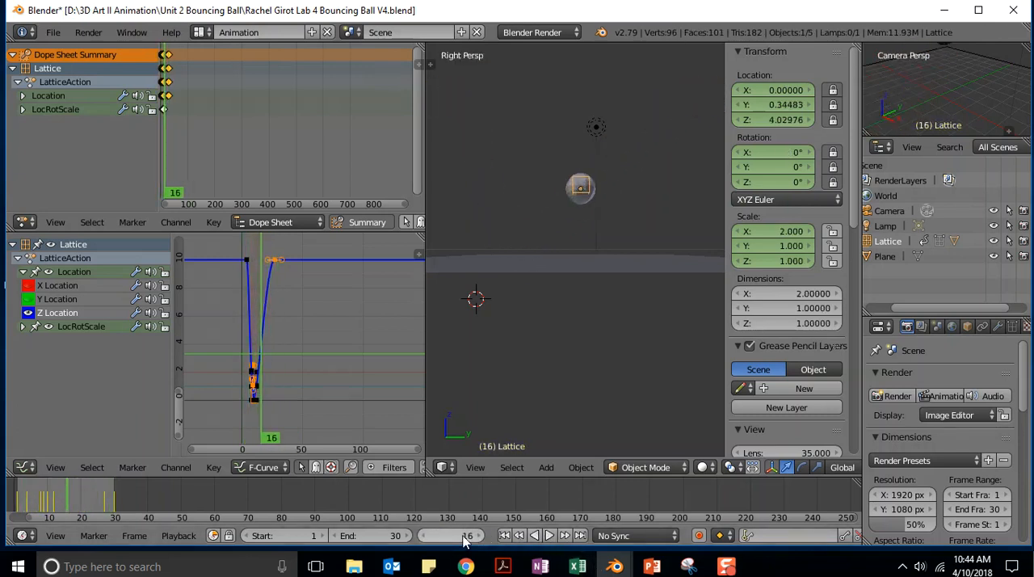
# - Go to frame 11 and set the lattice's scale to Z 2.5, Y 1.5 and X 1.5
pyautogui.write('11')
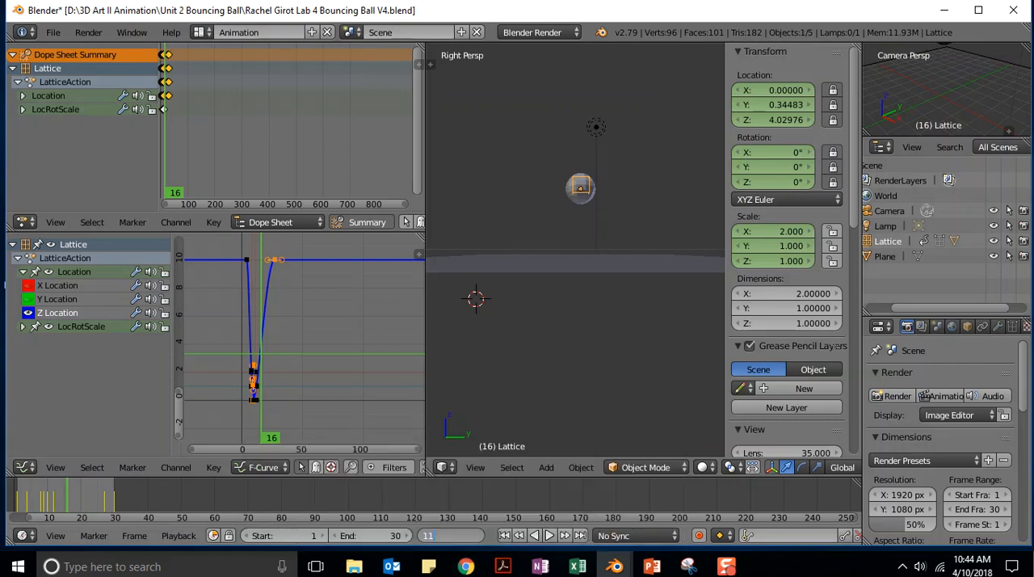
pyautogui.press('Return')
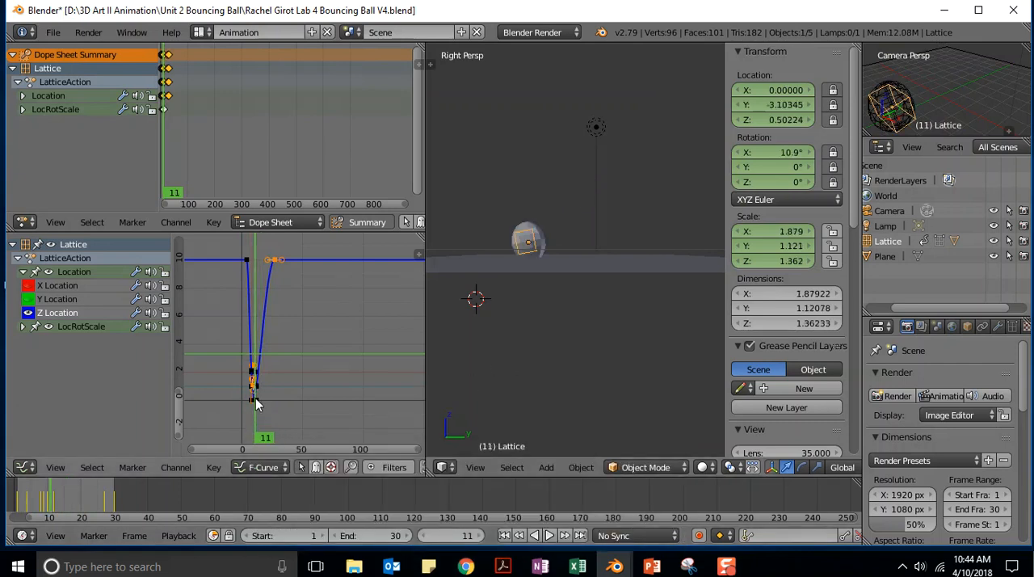
pyautogui.click(792, 262)
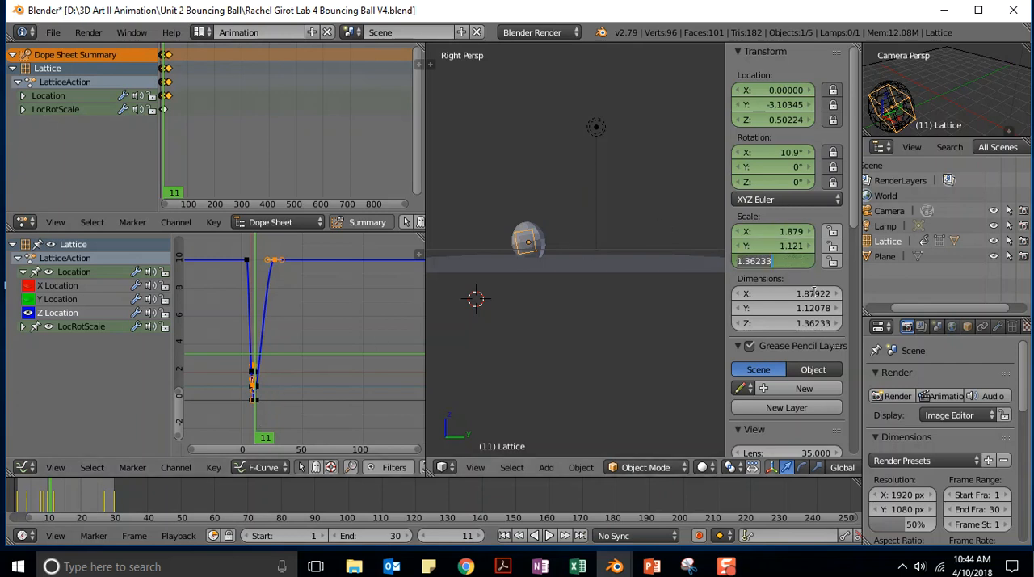
pyautogui.write('2.5')
pyautogui.press('Return')
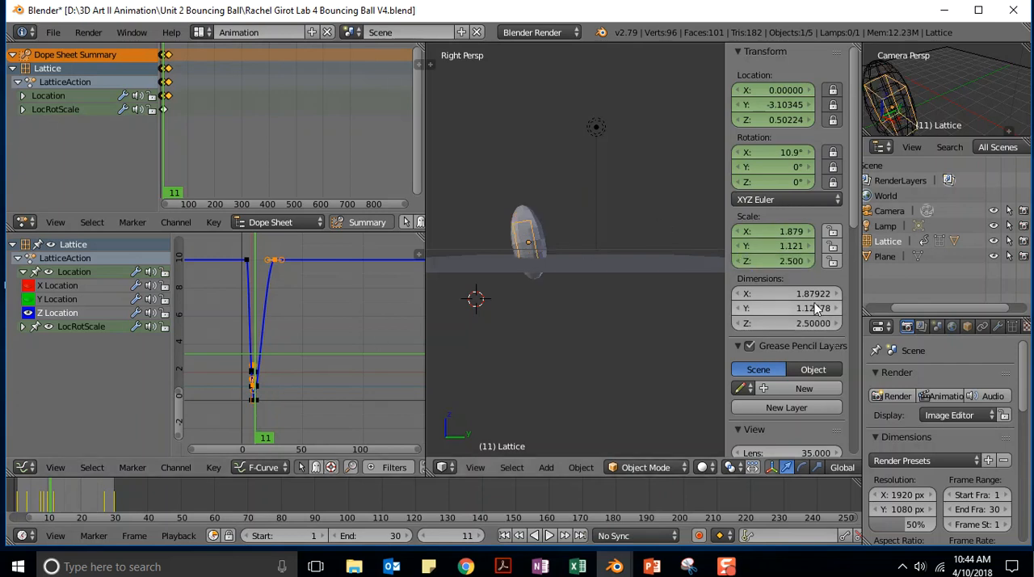
pyautogui.click(790, 246)
pyautogui.write('1.5')
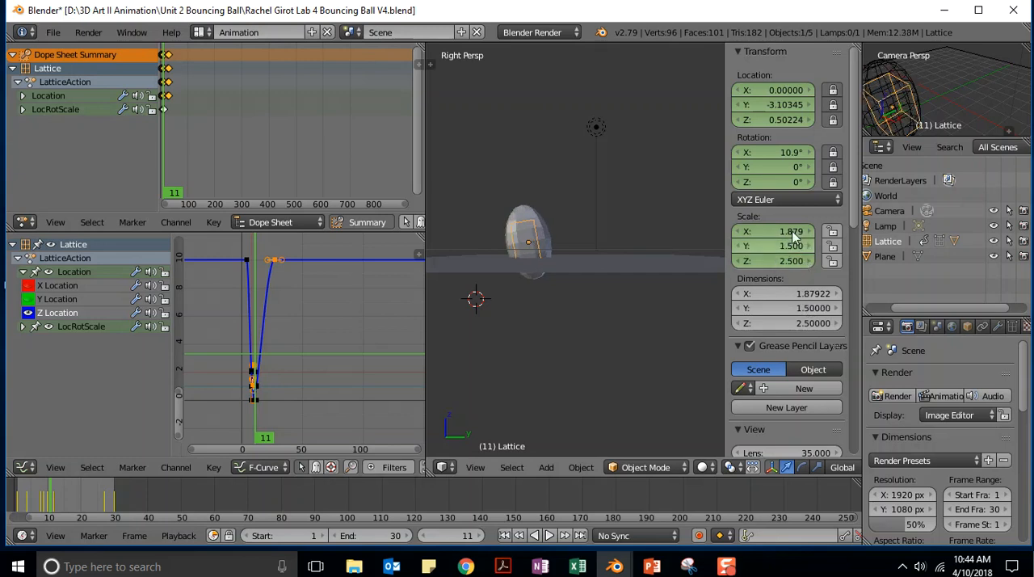
pyautogui.hotkey('shift', 'Tab')
pyautogui.write('1.5')
pyautogui.press('Return')
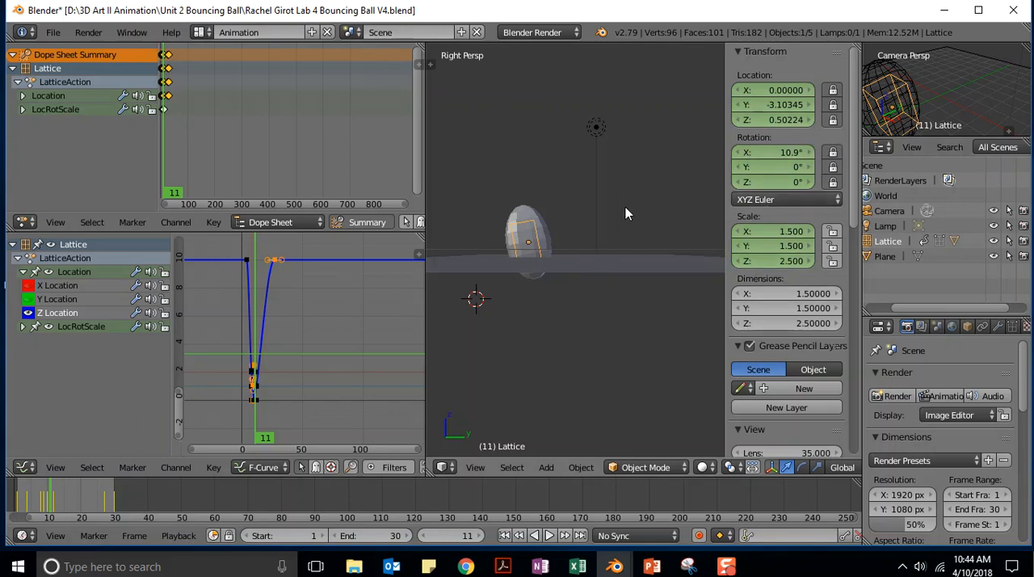
# - Insert a LocRotScale keyframe for the stretched lattice at frame 11, and play and stop the animation
pyautogui.press('i')
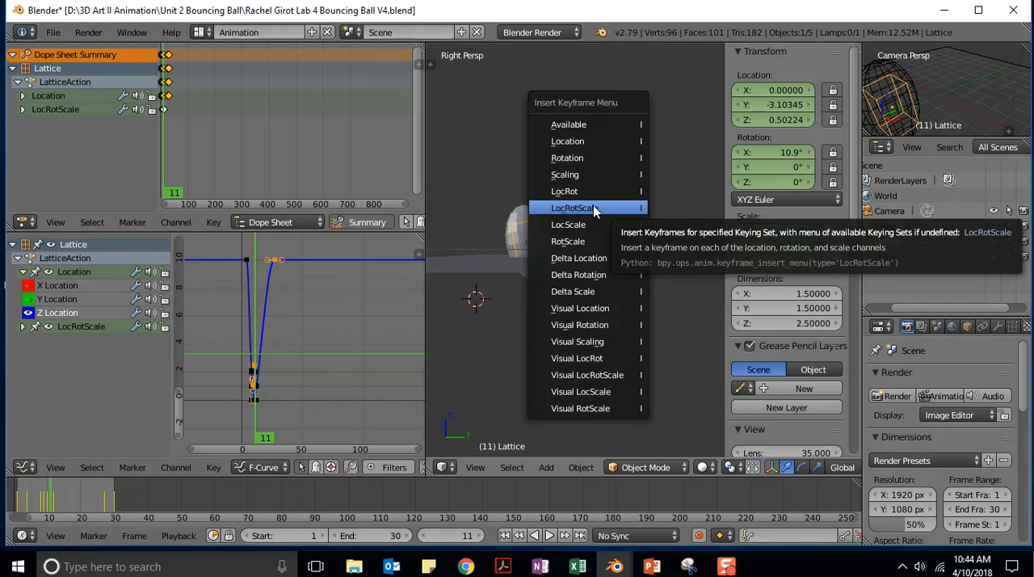
pyautogui.click(593, 209)
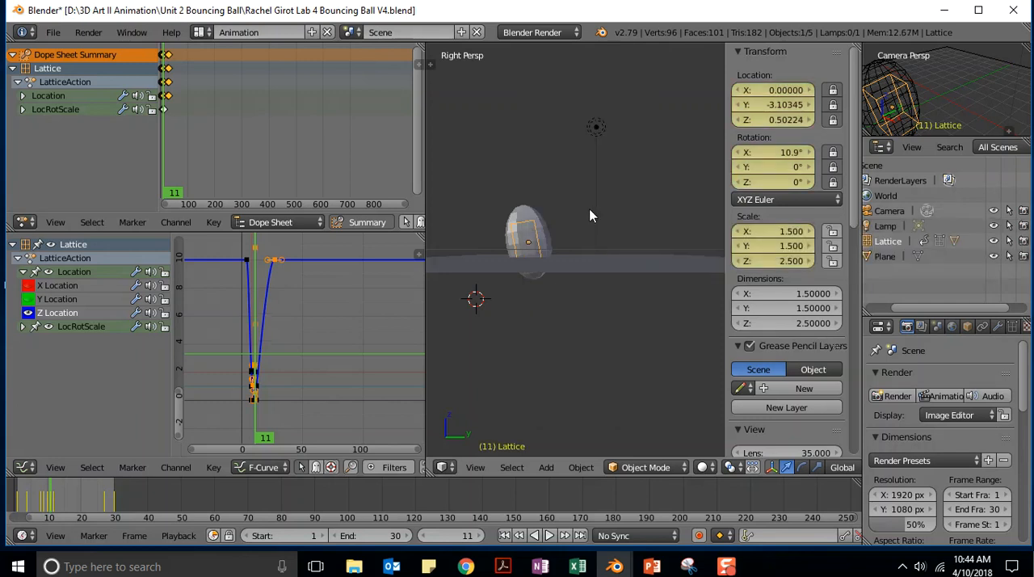
pyautogui.click(548, 535)
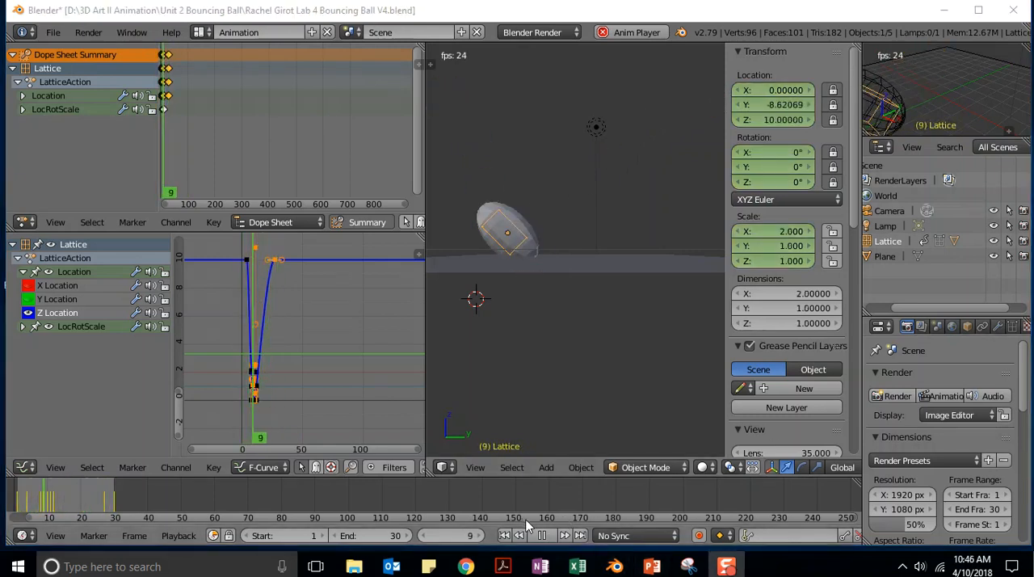
pyautogui.click(543, 536)
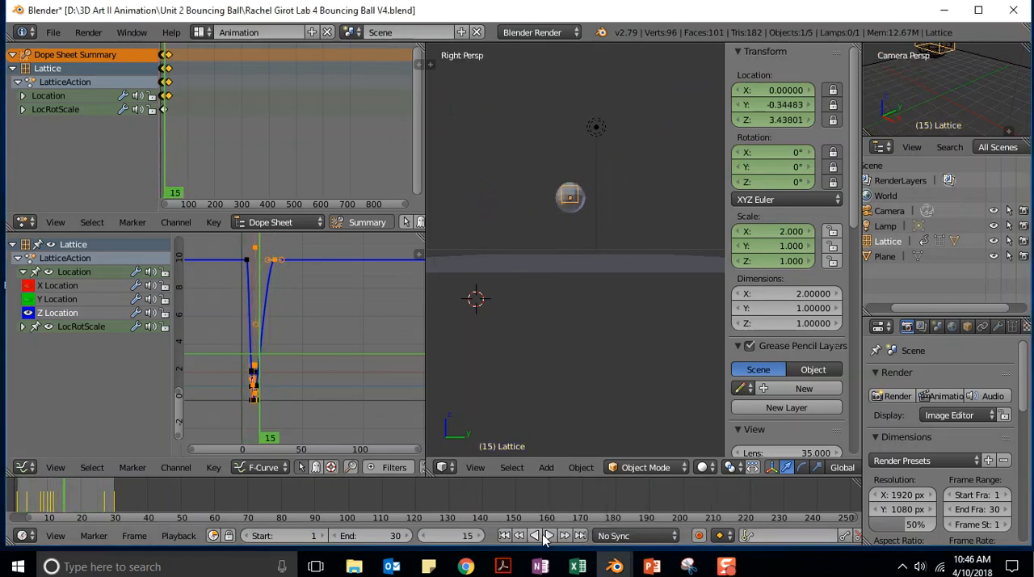
# - At frame 10, set the lattice's scale to X 2, Y 2 and Z 1, and its X rotation to 0°
pyautogui.click(475, 542)
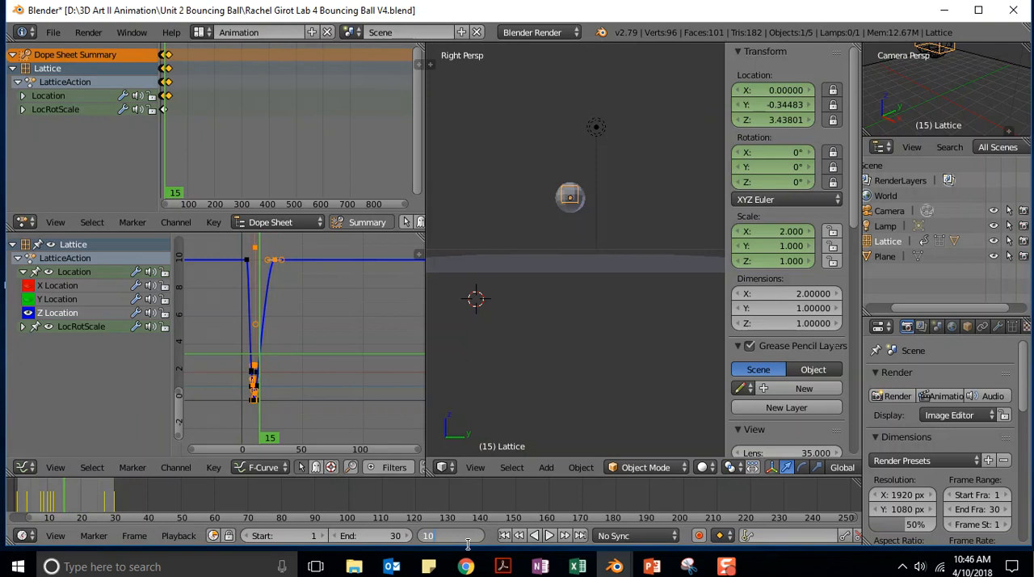
pyautogui.write('10')
pyautogui.press('Return')
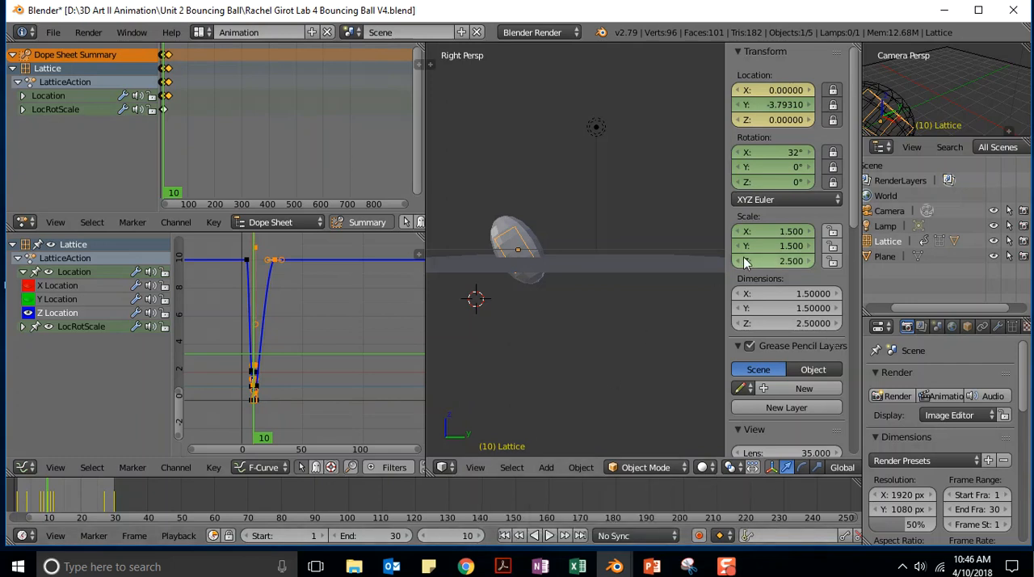
pyautogui.click(792, 235)
pyautogui.write('2')
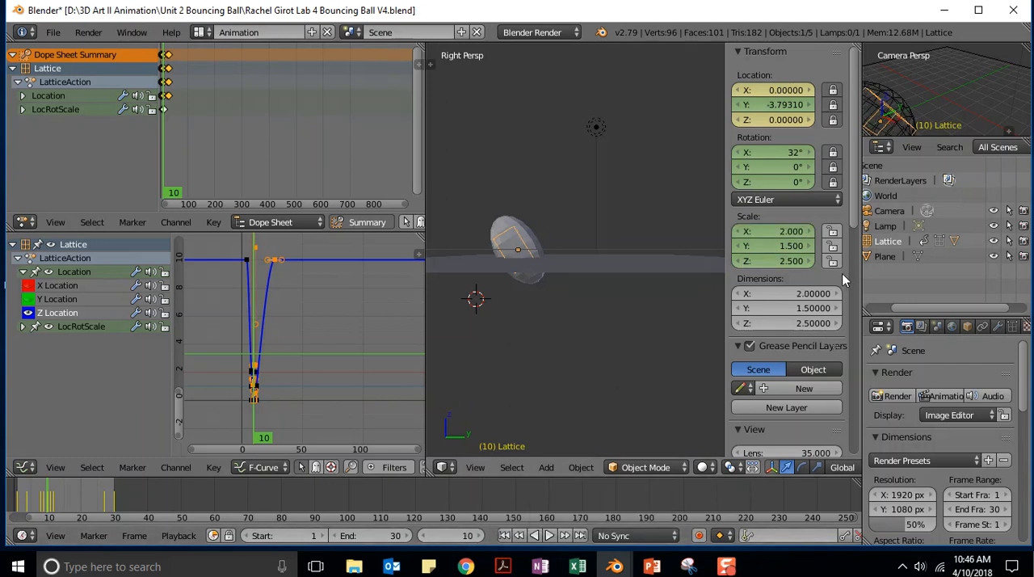
pyautogui.press('Tab')
pyautogui.write('2')
pyautogui.press('Return')
pyautogui.click(796, 261)
pyautogui.write('1')
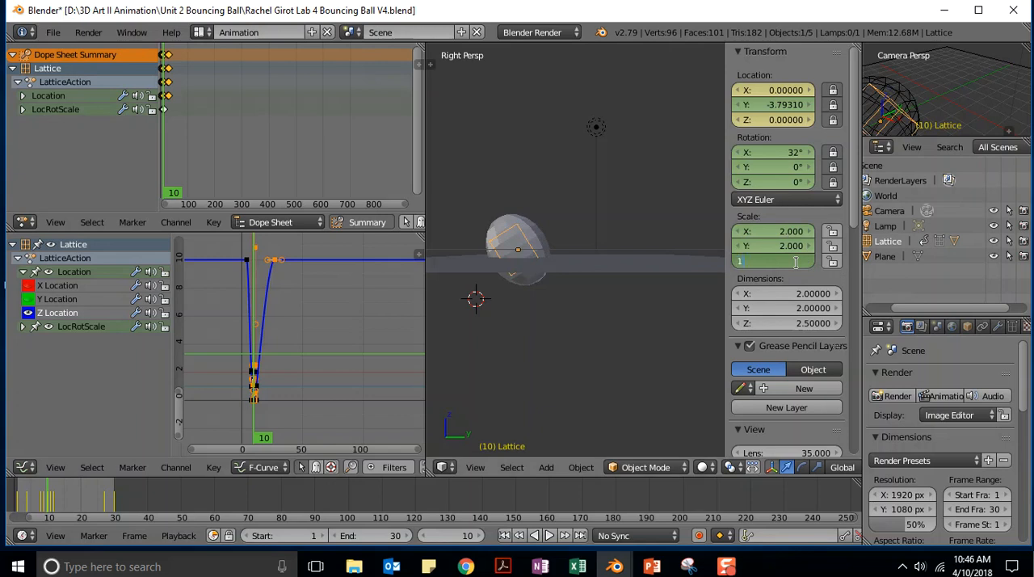
pyautogui.press('Return')
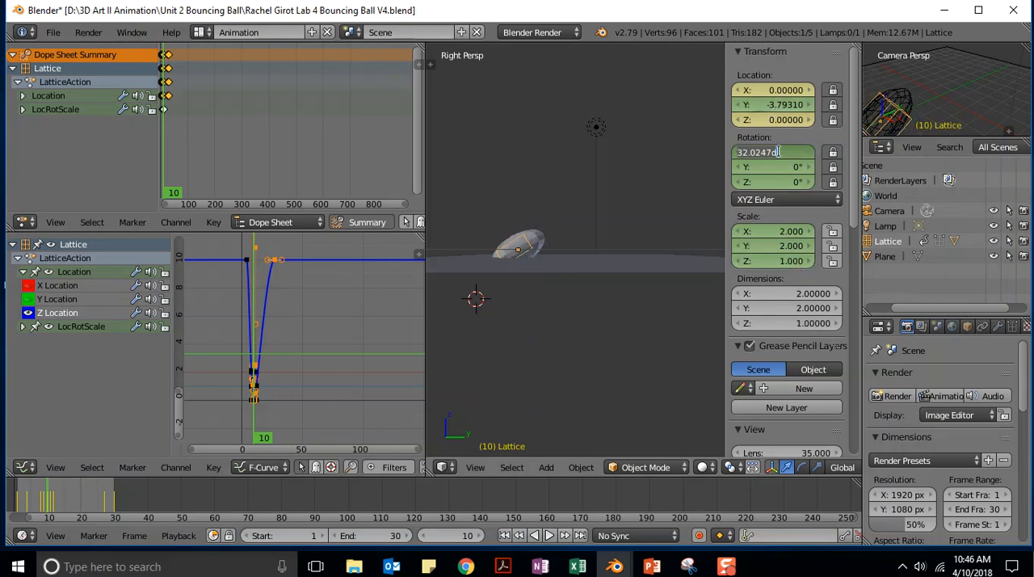
pyautogui.press('Return')
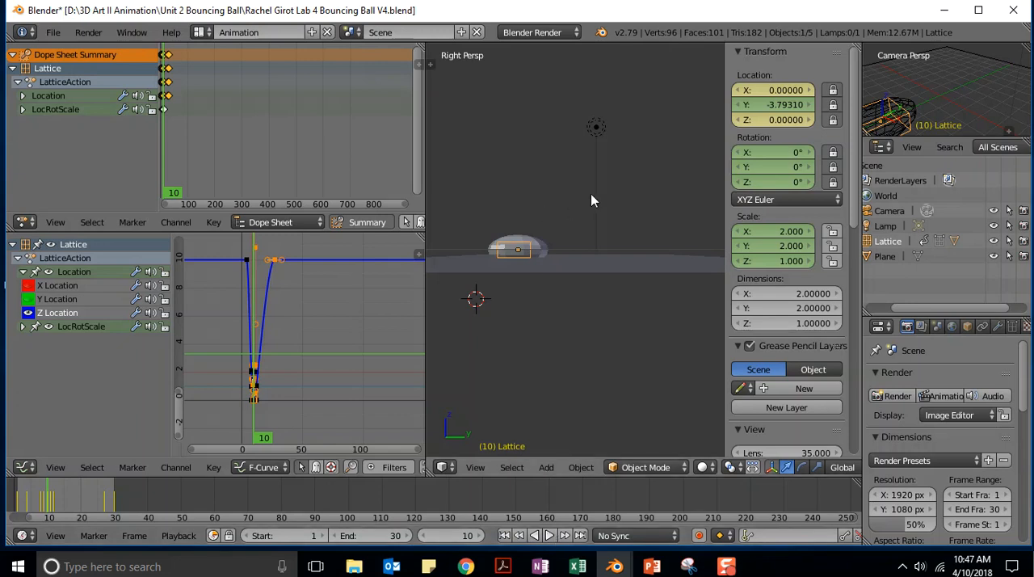
# - Insert a LocRotScale keyframe for the squashed lattice at frame 10 and play the animation
pyautogui.press('i')
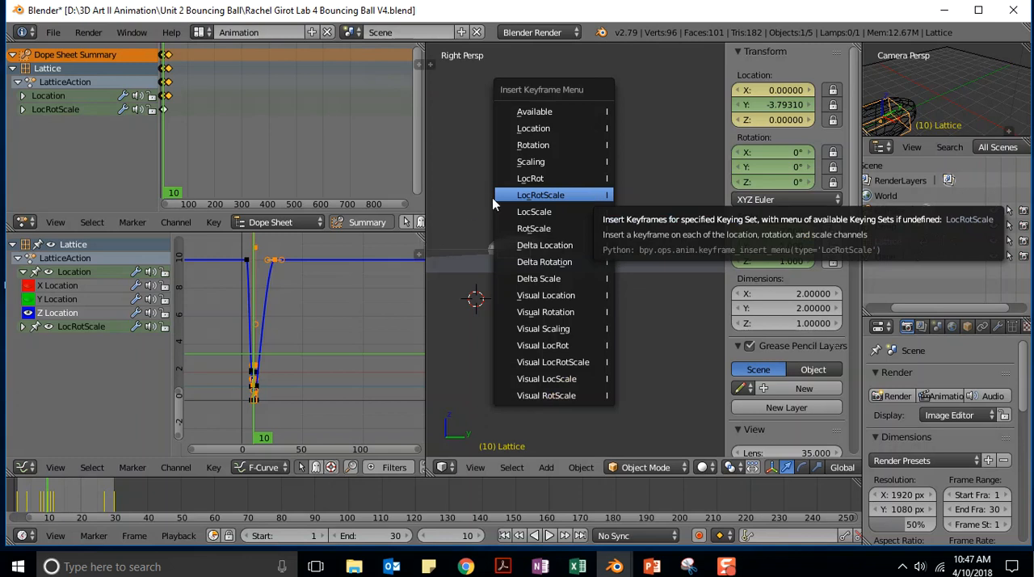
pyautogui.click(540, 195)
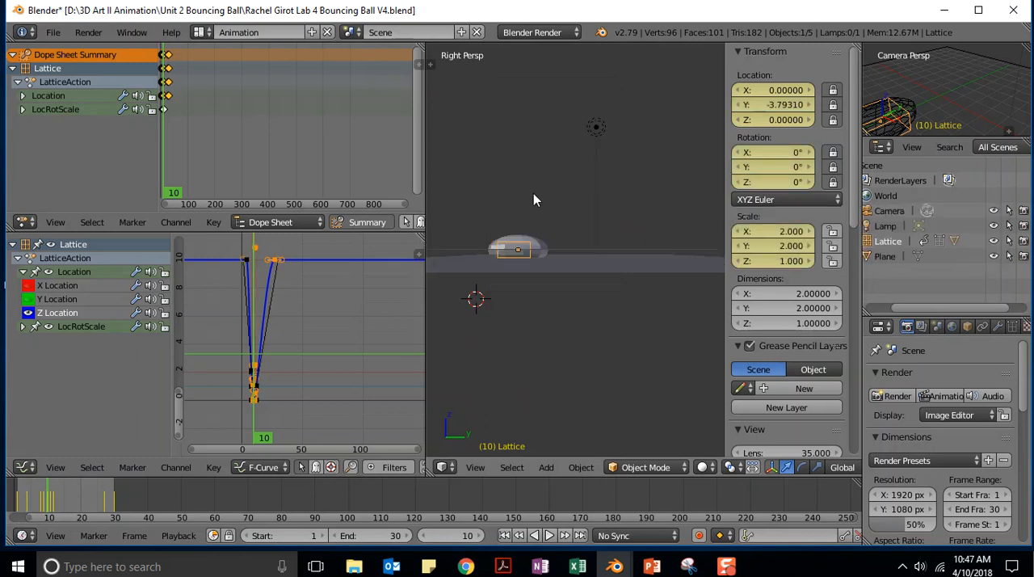
pyautogui.click(550, 535)
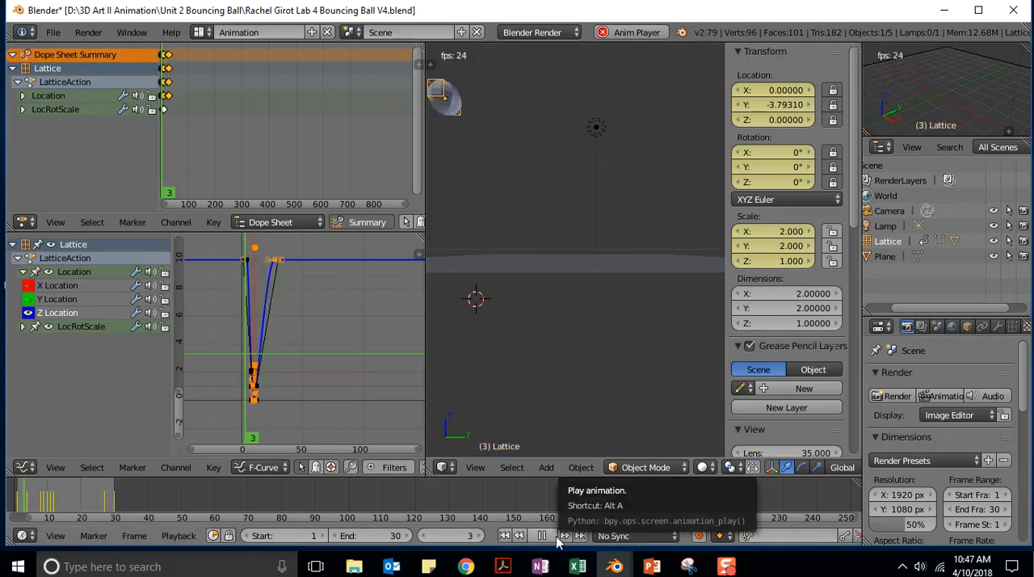
pyautogui.hotkey('alt', 'Tab')
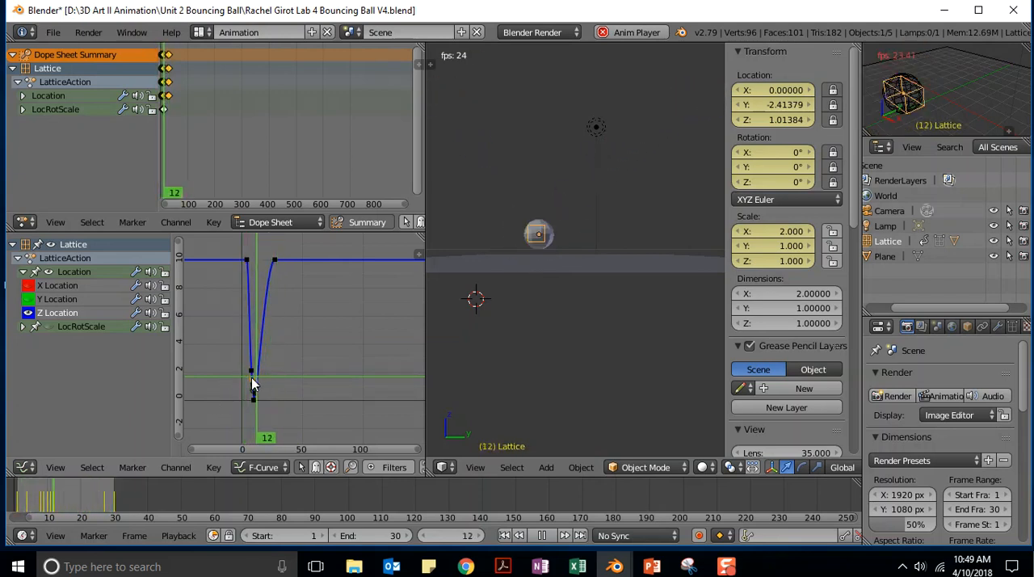
# - Shorten the left handle of the frame 9 keyframe on the lattice's Z Location curve
pyautogui.moveTo(253, 378); pyautogui.dragTo(238, 349, button='right')
pyautogui.scroll(2, 240, 358)
pyautogui.scroll(1, 261, 383)
pyautogui.moveTo(283, 391); pyautogui.dragTo(337, 316, button='middle')
pyautogui.scroll(4, 251, 357)
pyautogui.moveTo(291, 357)
pyautogui.mouseDown(button='middle')
pyautogui.moveTo(334, 347)
pyautogui.moveTo(309, 364)
pyautogui.mouseUp(button='middle')
pyautogui.scroll(3, 321, 352)
pyautogui.scroll(-3, 310, 365)
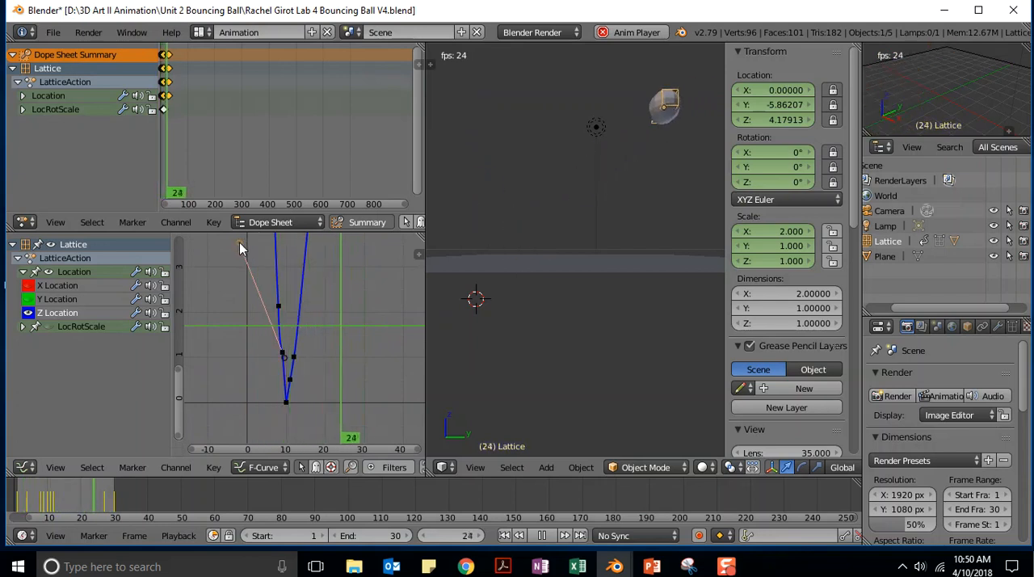
pyautogui.moveTo(239, 242); pyautogui.dragTo(269, 323, button='right')
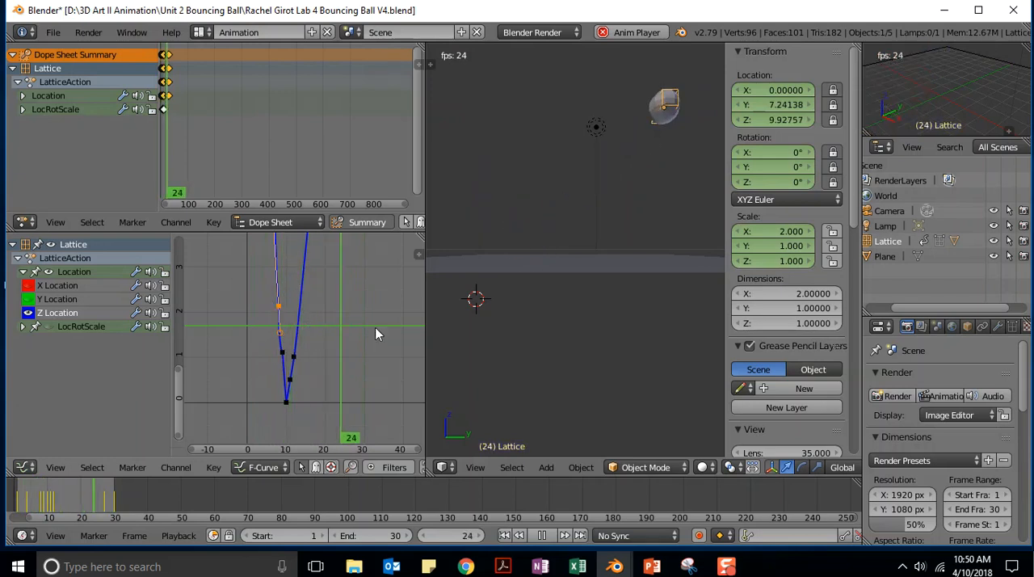
# - Adjust the left handle and the position of the frame 8 keyframe on the Z Location curve
pyautogui.scroll(2, 314, 309)
pyautogui.scroll(-3, 314, 309)
pyautogui.moveTo(323, 303); pyautogui.dragTo(314, 355, button='middle')
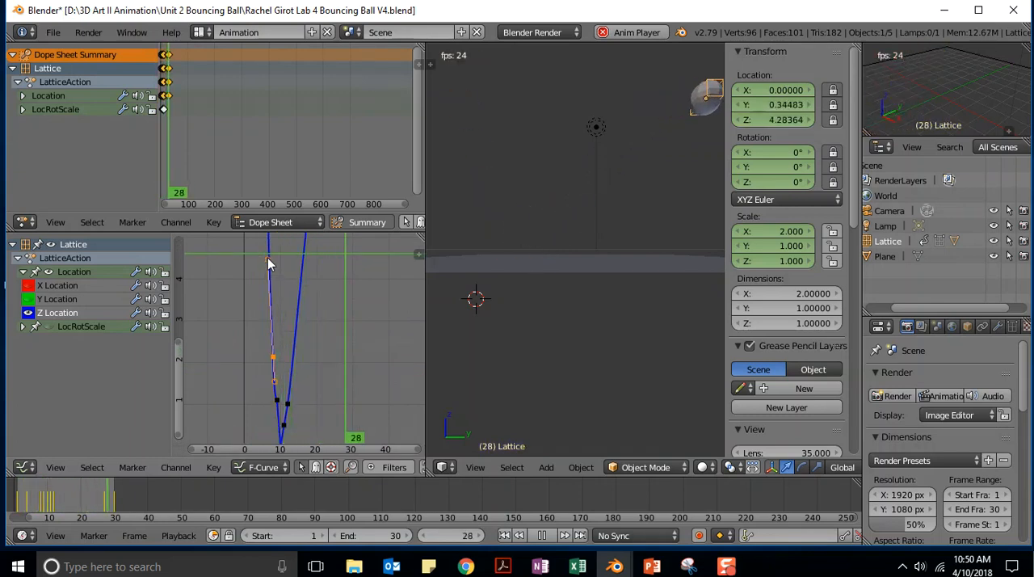
pyautogui.moveTo(268, 259); pyautogui.dragTo(263, 346, button='right')
pyautogui.rightClick(263, 323)
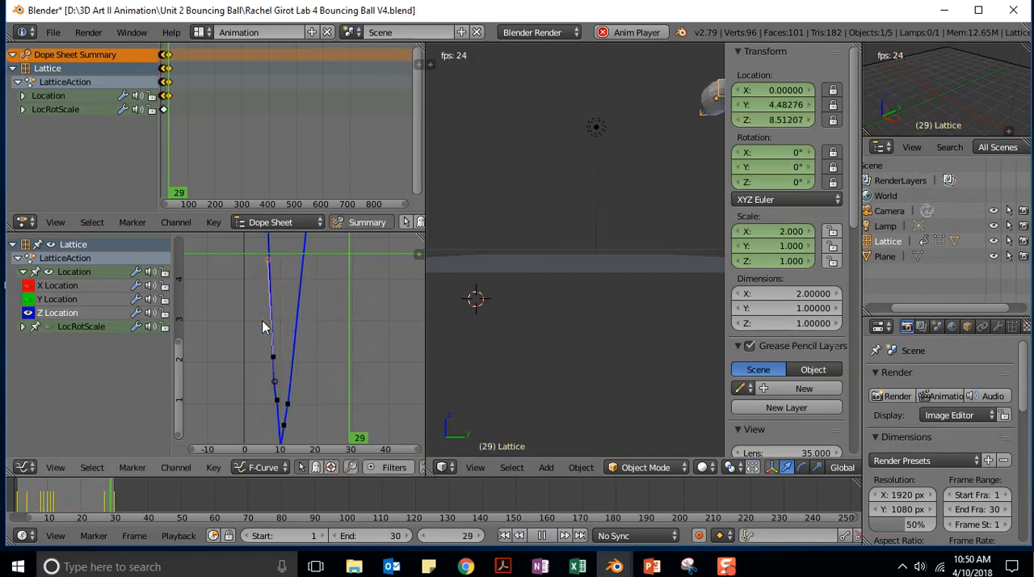
pyautogui.moveTo(275, 358); pyautogui.dragTo(279, 378, button='right')
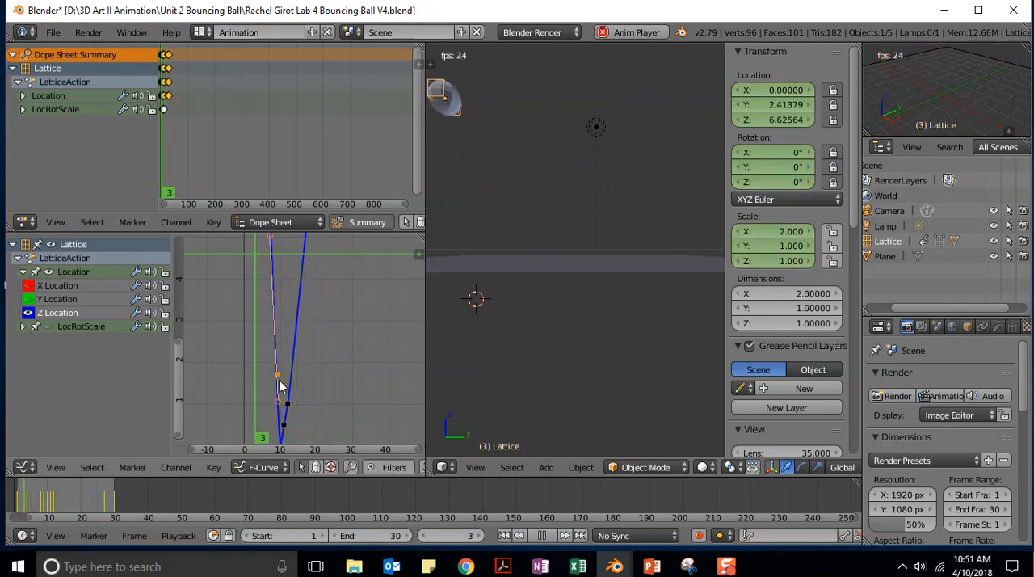
# - Adjust both handles of the Z Location curve's last keyframe, extending the right one to shape the peak after the bounce
pyautogui.press('Home')
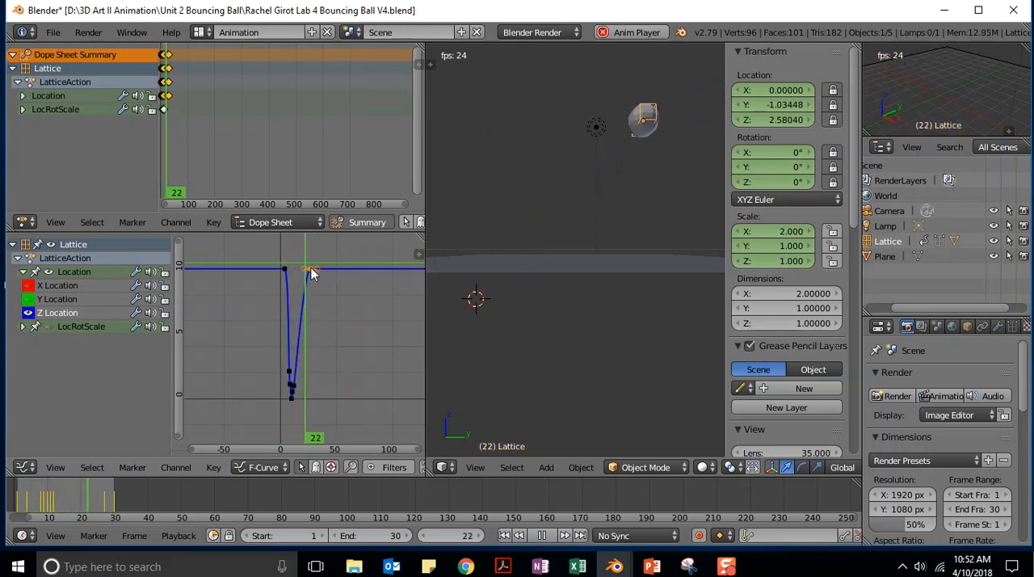
pyautogui.press('g')
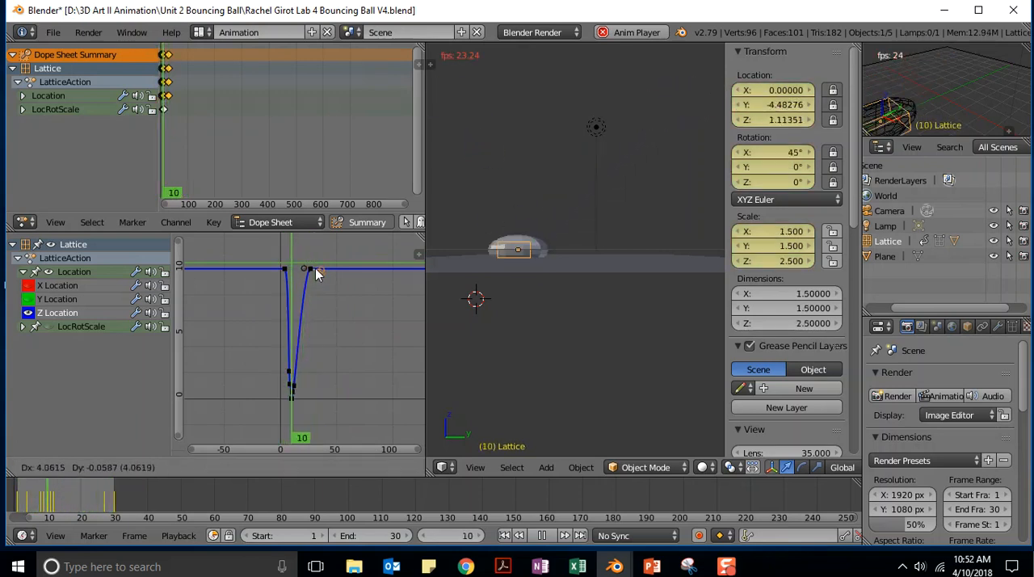
pyautogui.click(313, 273)
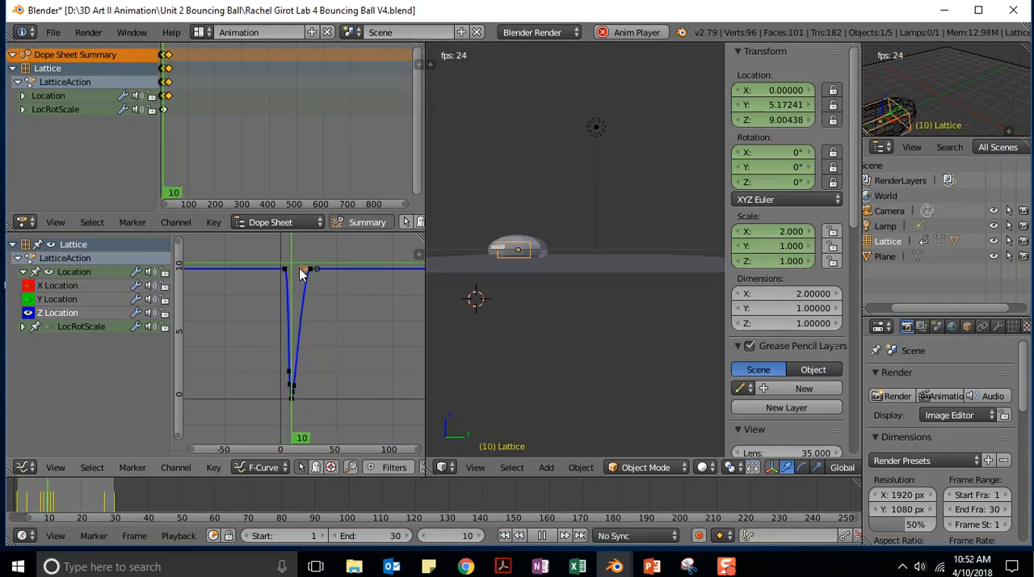
pyautogui.press('g')
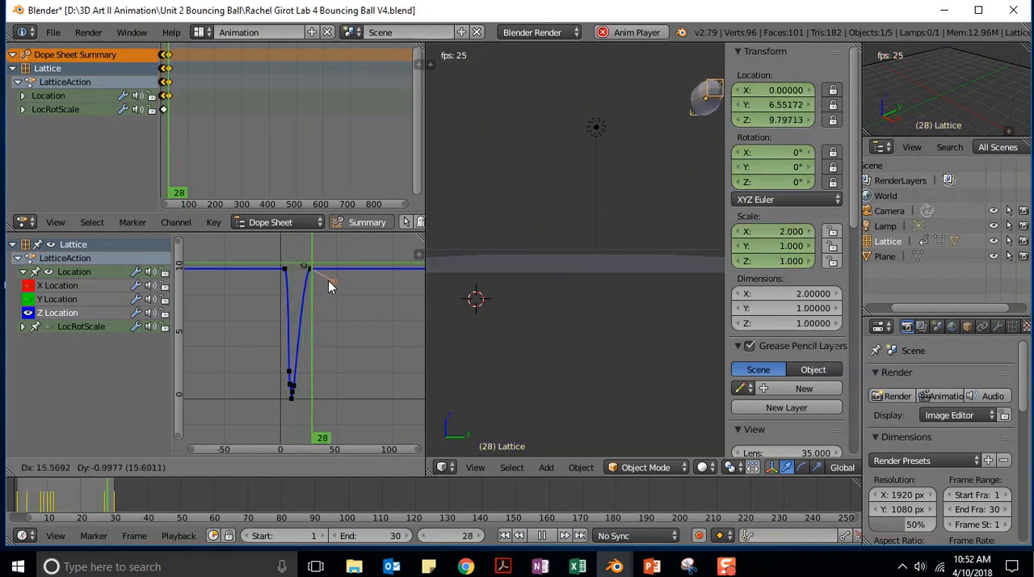
pyautogui.click(326, 272)
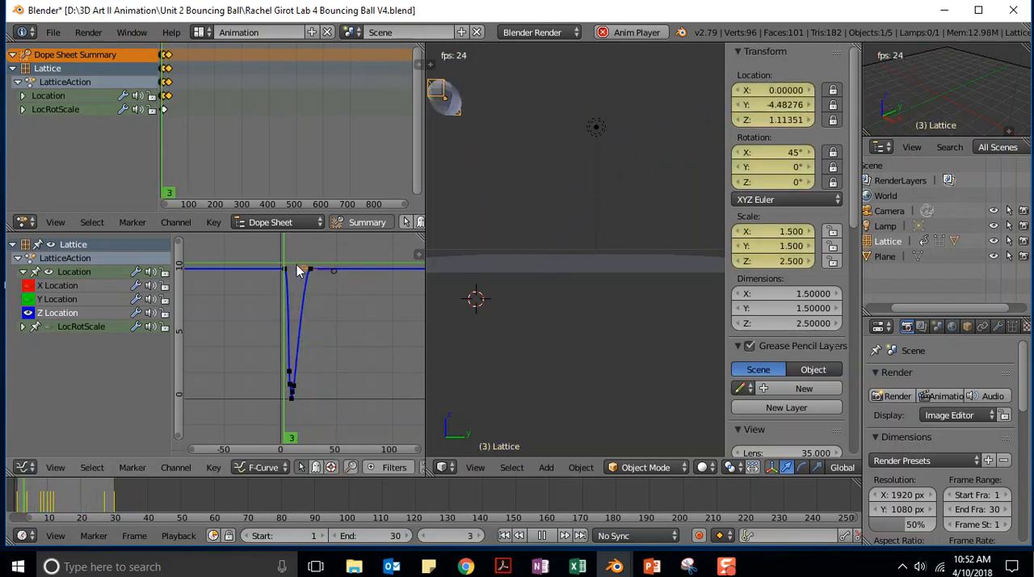
pyautogui.press('g')
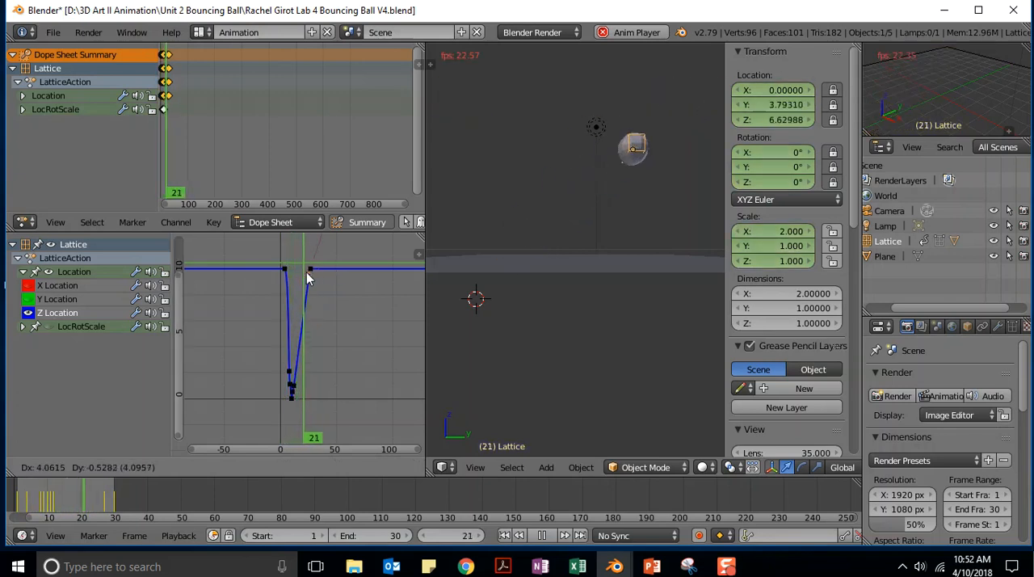
pyautogui.click(302, 273)
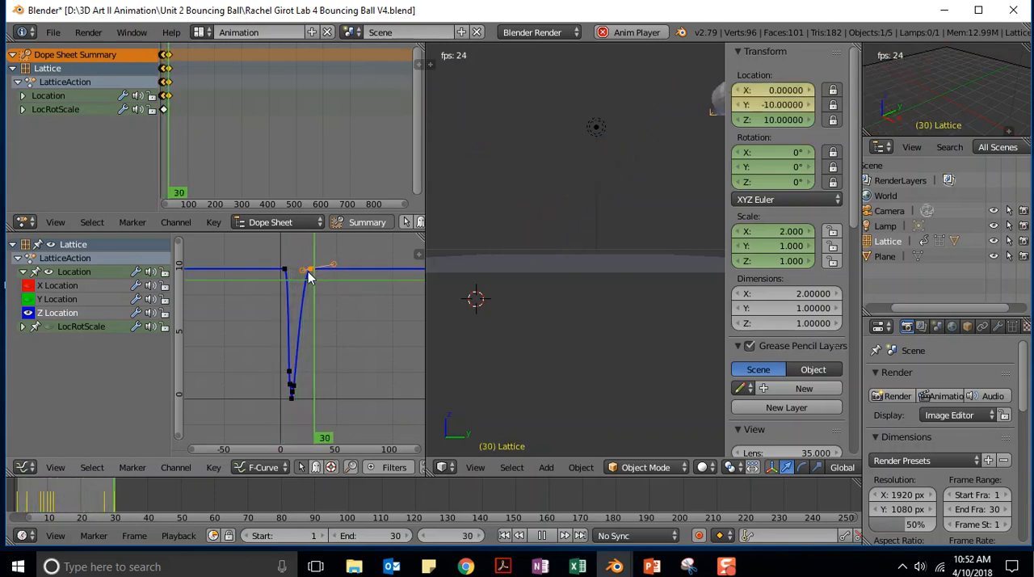
# - Move the last Z Location keyframe to frame 30 and lower it by about 2.2 units, and stop the playback
pyautogui.press('g')
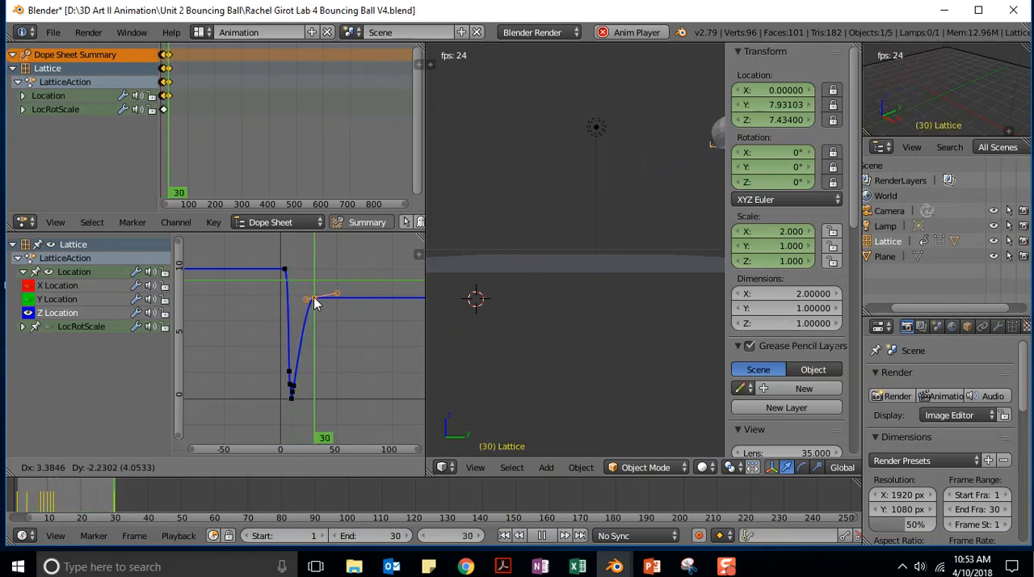
pyautogui.click(315, 303)
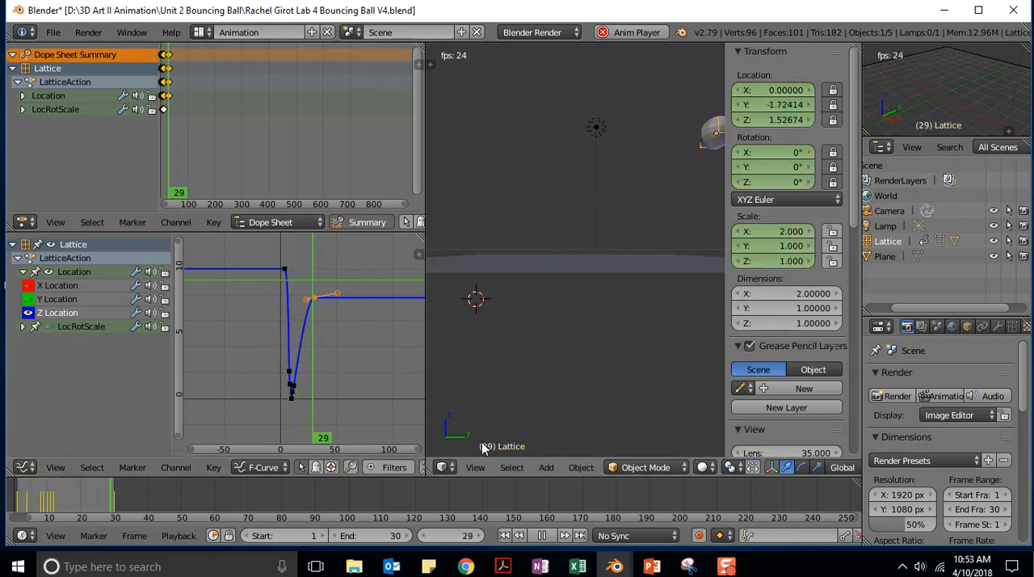
pyautogui.click(545, 536)
# - Check the ball's shape at frame 8, and at frame 9 set the lattice's Z scale to 1.5
pyautogui.click(464, 536)
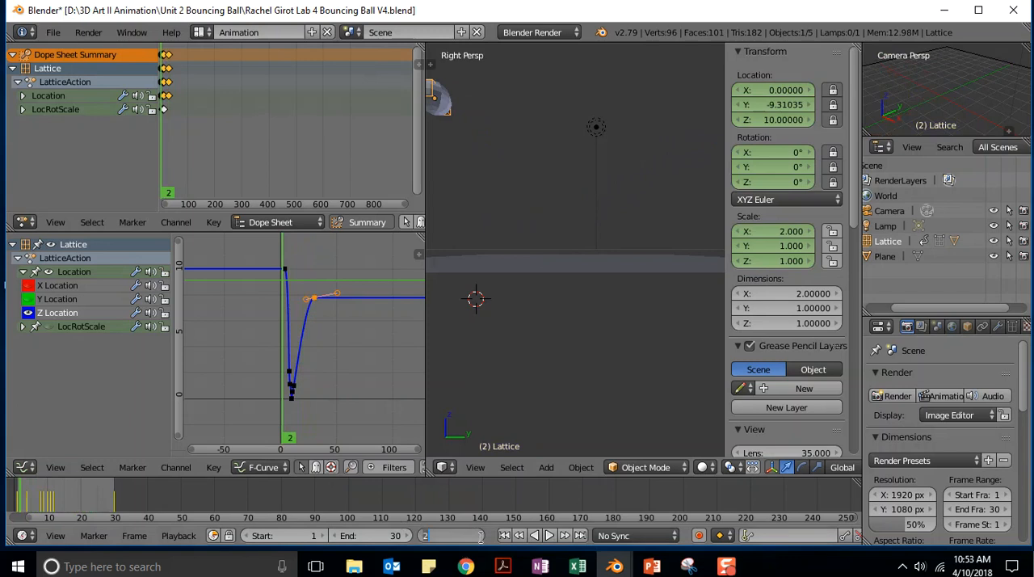
pyautogui.write('8')
pyautogui.press('Return')
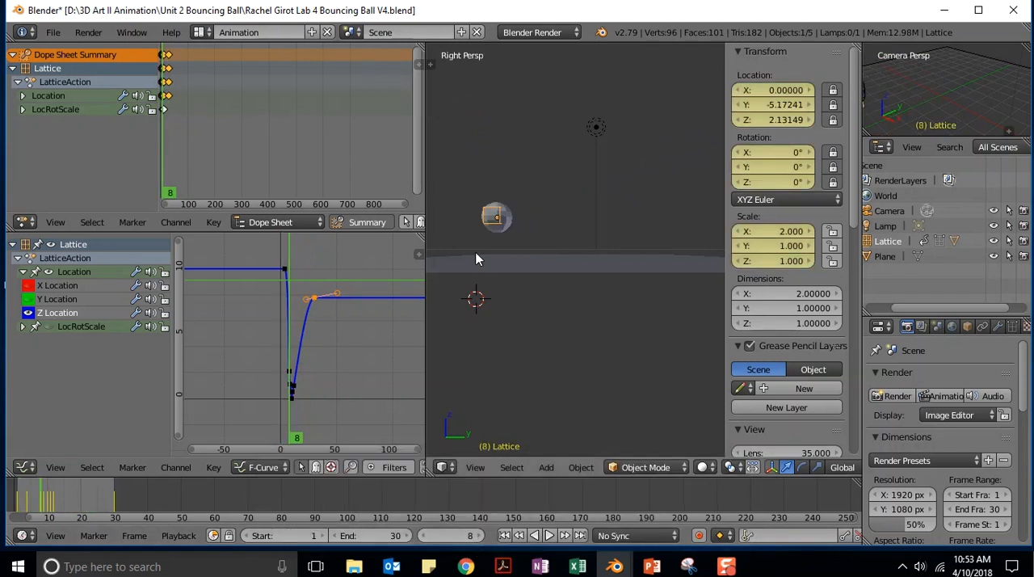
pyautogui.click(471, 538)
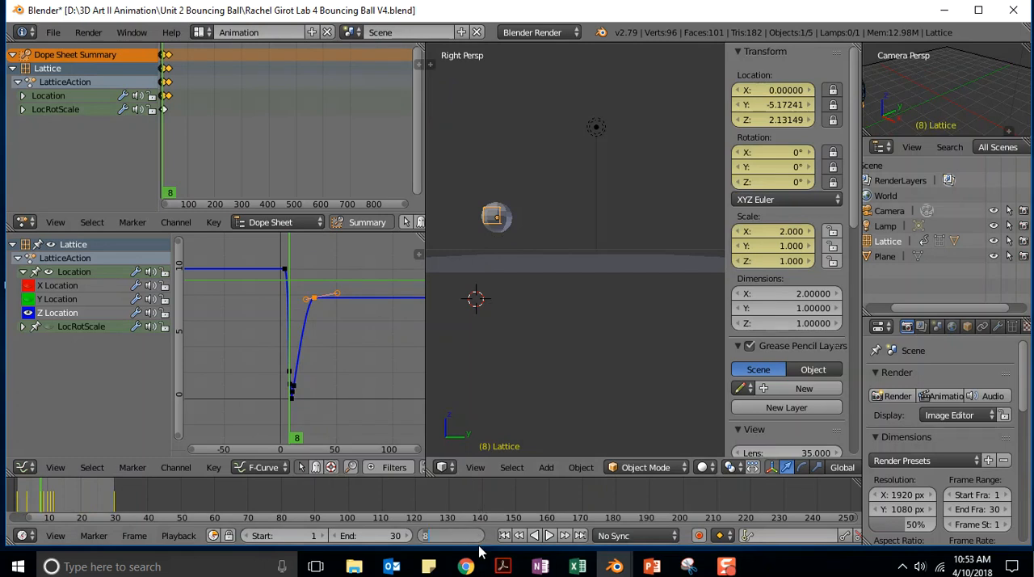
pyautogui.write('9')
pyautogui.press('Return')
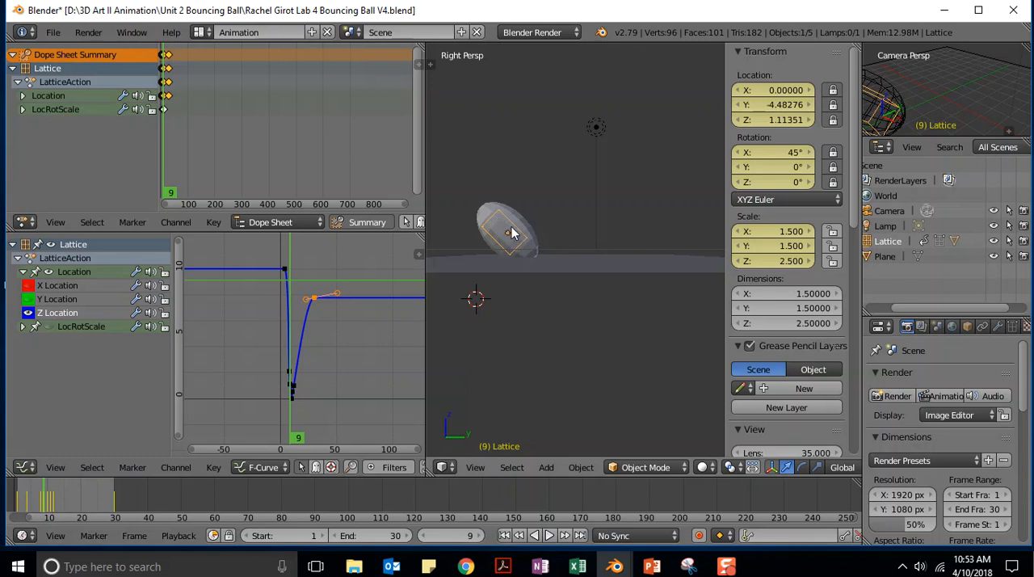
pyautogui.click(785, 262)
pyautogui.write('1.5')
pyautogui.press('Return')
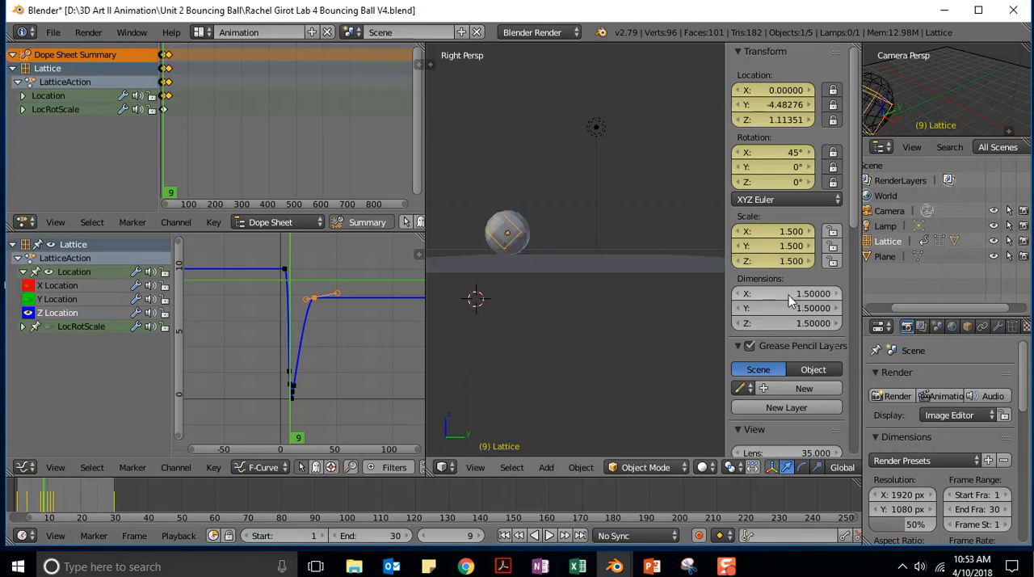
# - Try an X and Y scale of 1 for the lattice at frame 9
pyautogui.click(788, 233)
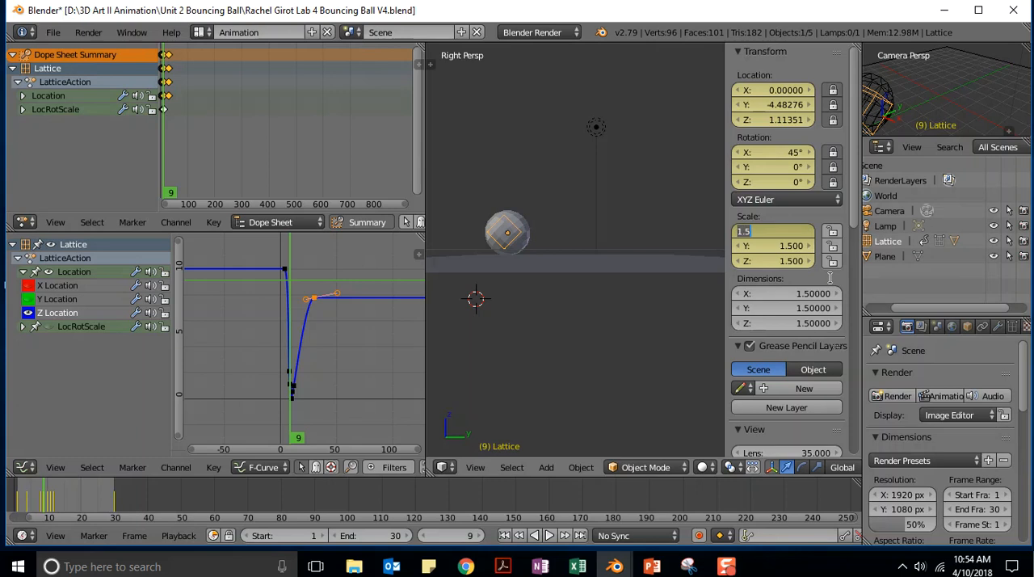
pyautogui.write('1')
pyautogui.press('Return')
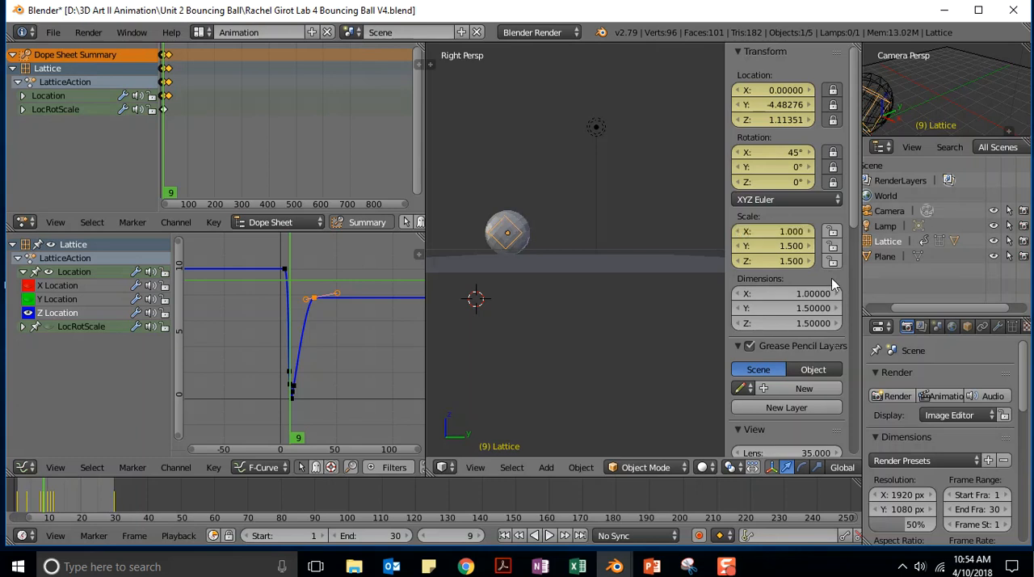
pyautogui.click(782, 246)
pyautogui.write('1')
pyautogui.press('Return')
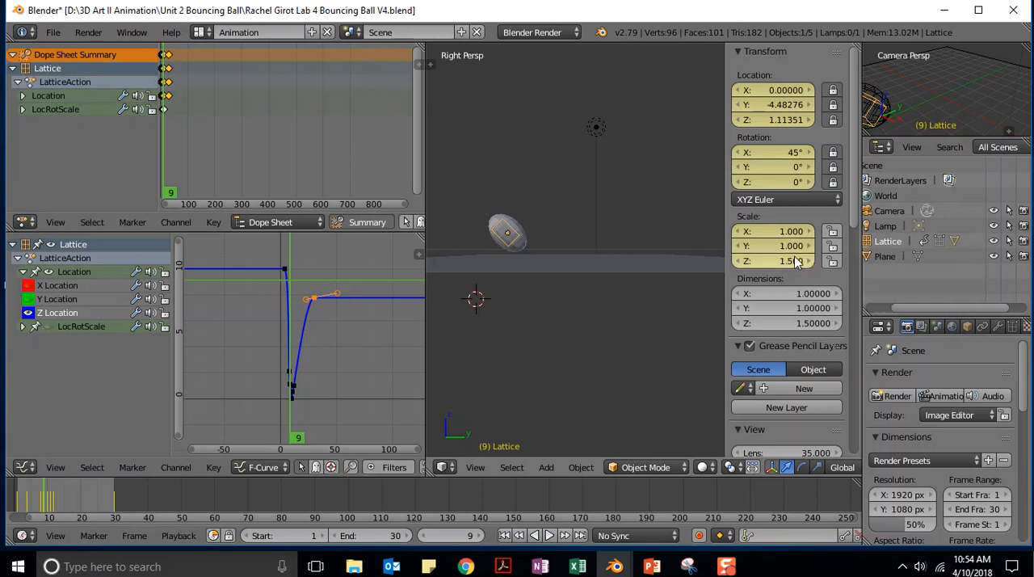
# - Set the lattice's X and Y scale at frame 9 to 1.5
pyautogui.click(788, 231)
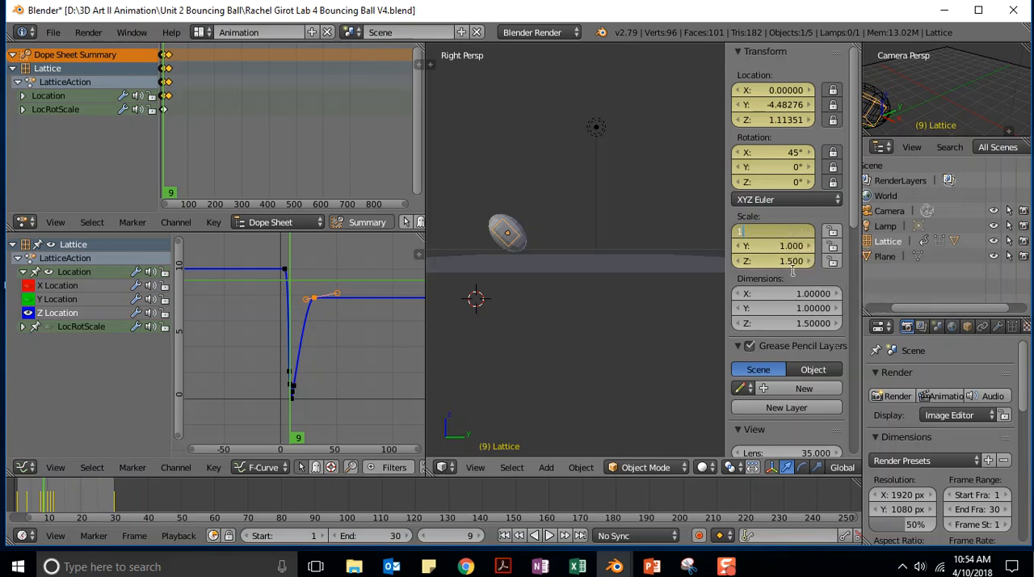
pyautogui.write('1.5')
pyautogui.press('Return')
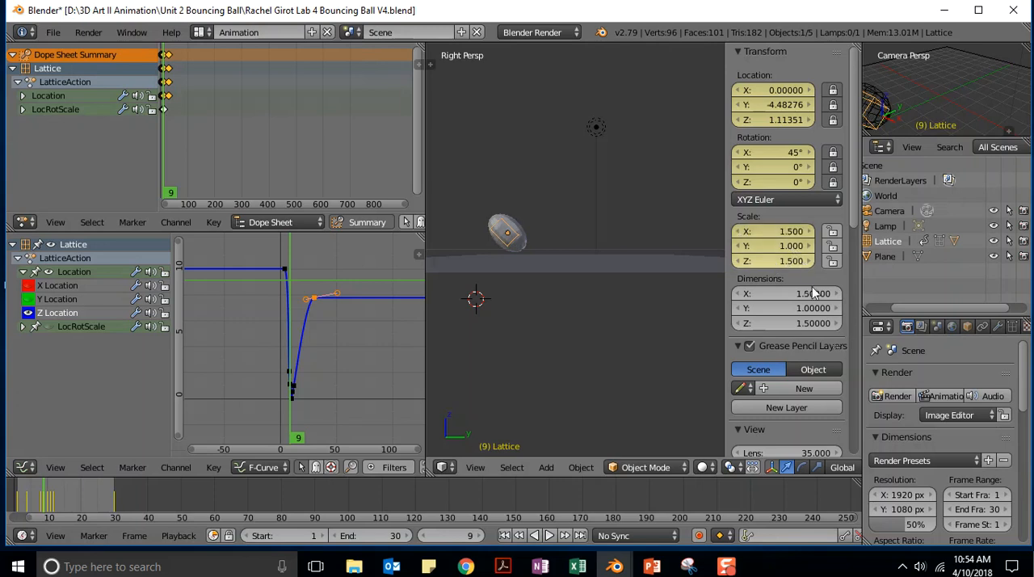
pyautogui.click(793, 247)
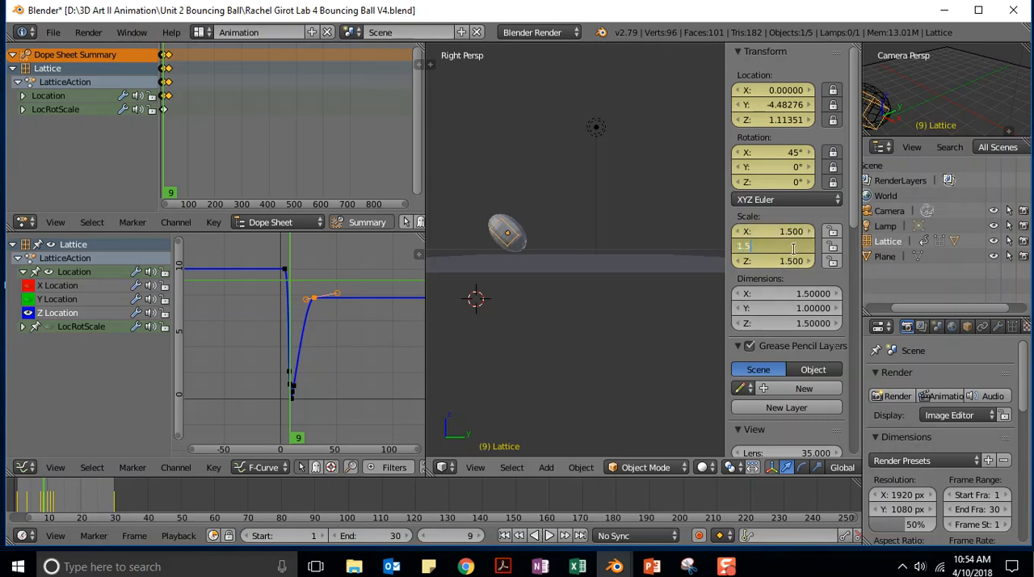
pyautogui.write('1.5')
pyautogui.press('Return')
# - Try a Z scale of 2 for the lattice at frame 9
pyautogui.click(795, 260)
pyautogui.write('2')
pyautogui.press('Return')
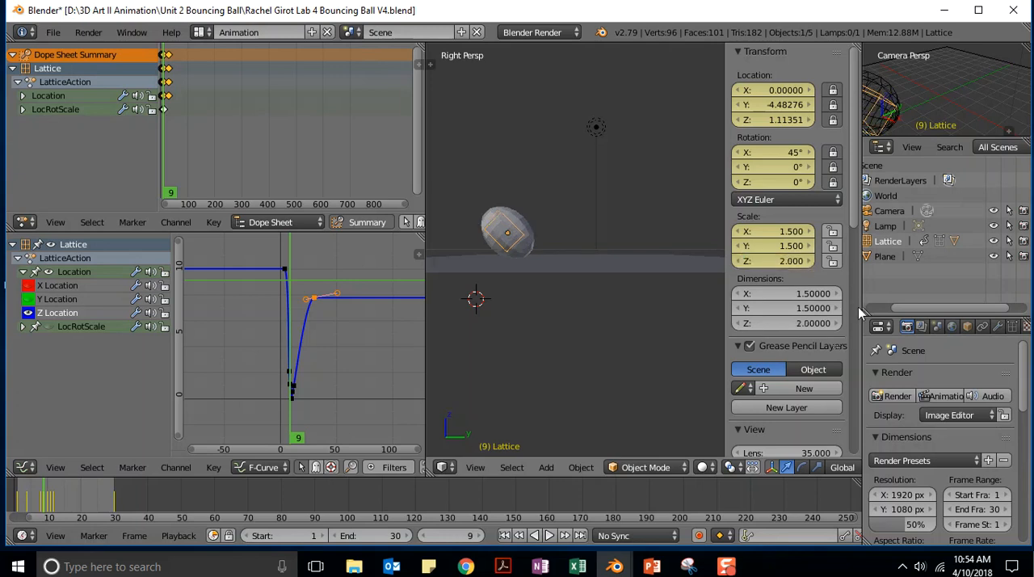
# - Set the lattice's Z scale to 1.75 and insert a LocRotScale keyframe at frame 9
pyautogui.click(780, 261)
pyautogui.write('1')
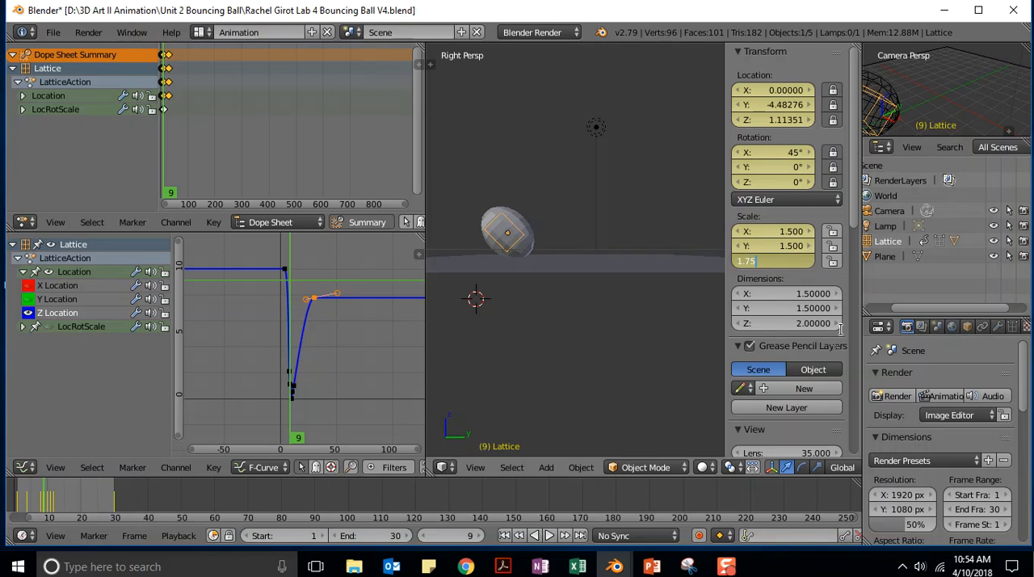
pyautogui.write('.75')
pyautogui.press('Return')
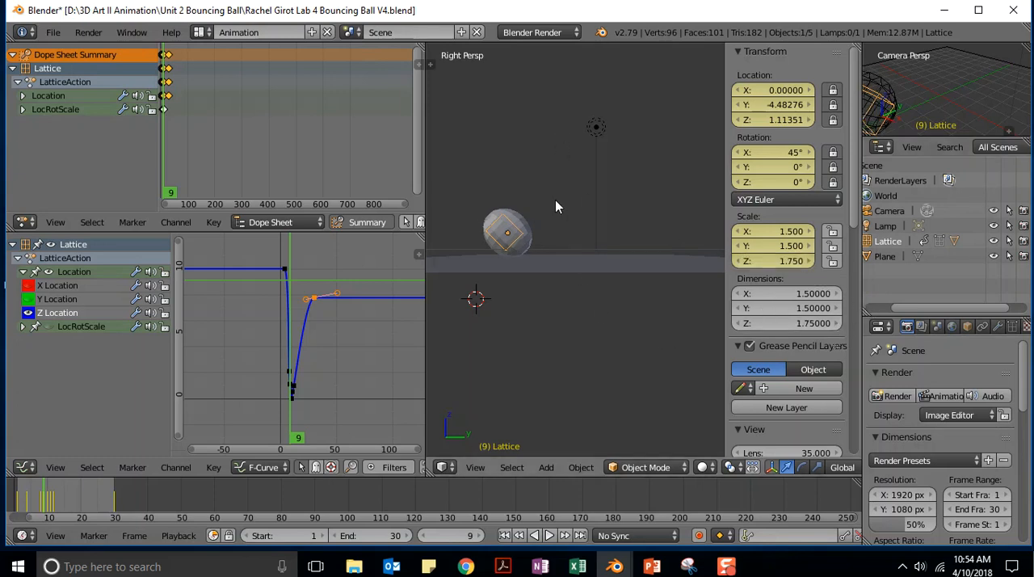
pyautogui.press('i')
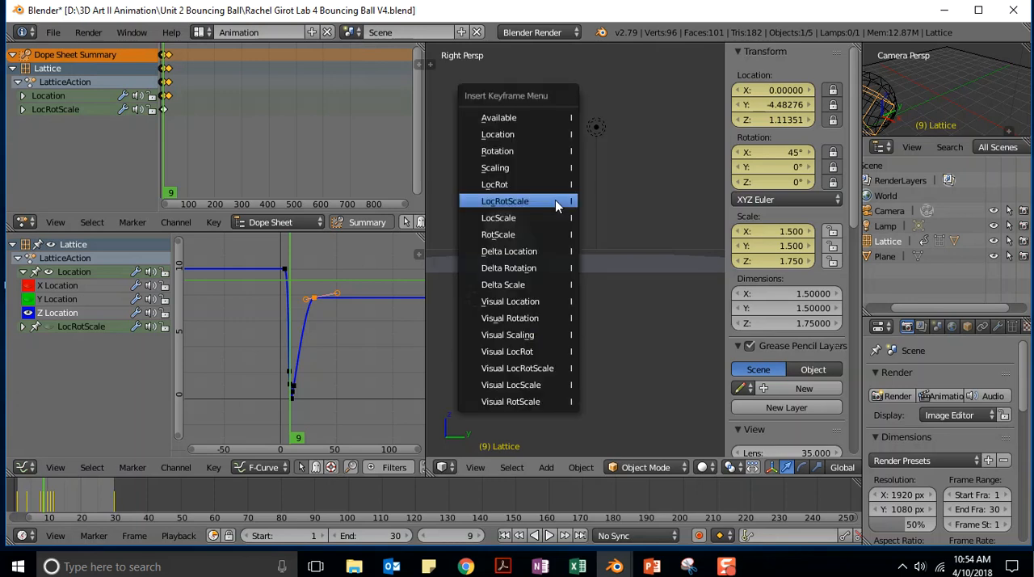
pyautogui.click(509, 204)
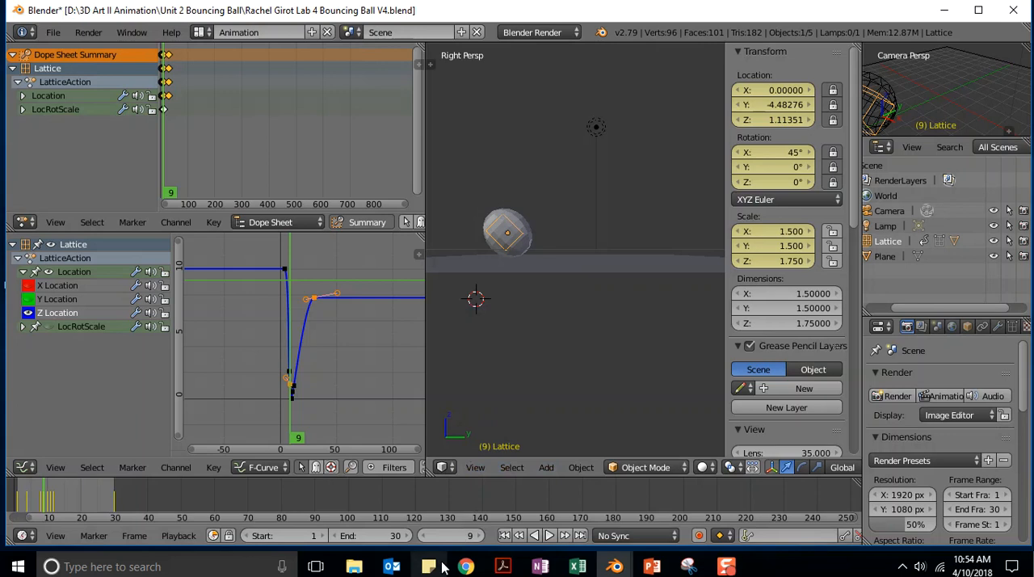
# - Compare the ball's shape at frames 11 and 10, and return to frame 11
pyautogui.write('11')
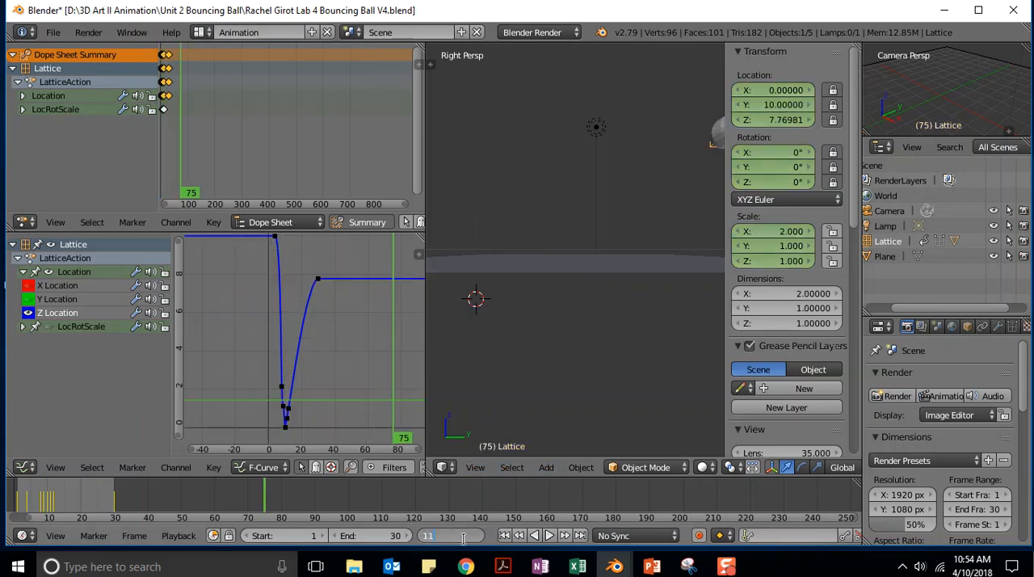
pyautogui.press('Return')
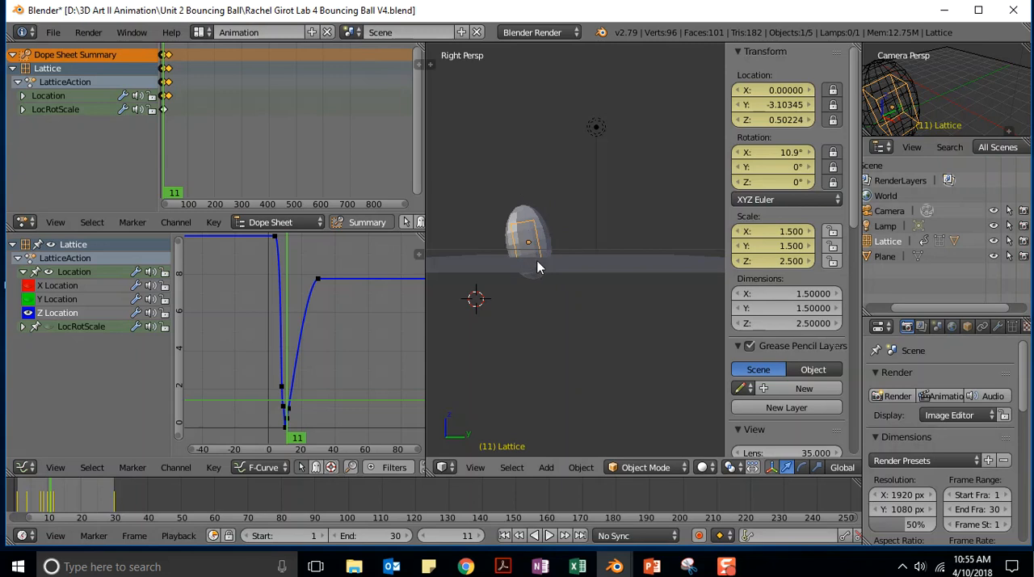
pyautogui.click(467, 537)
pyautogui.write('10')
pyautogui.press('Return')
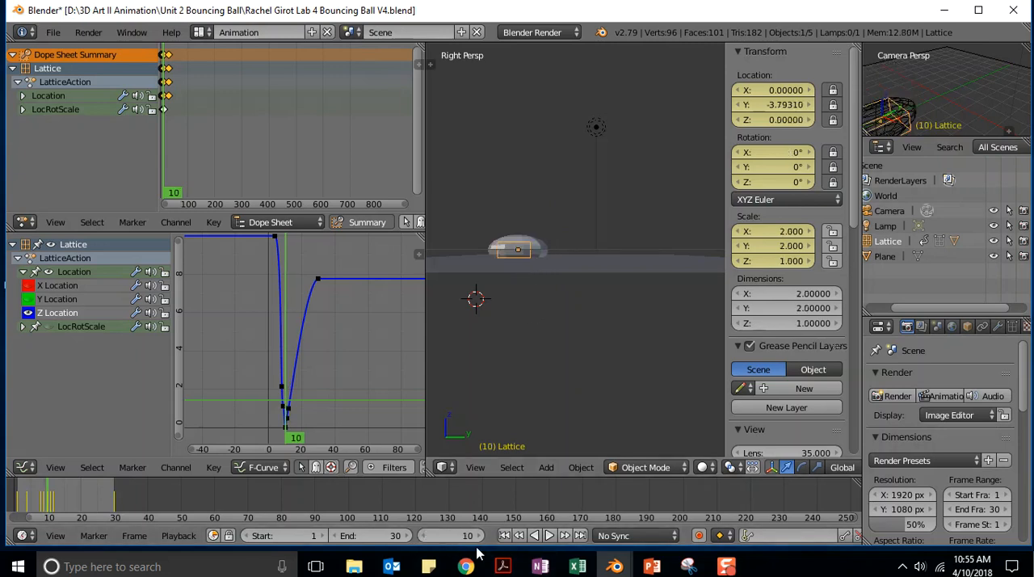
pyautogui.click(477, 536)
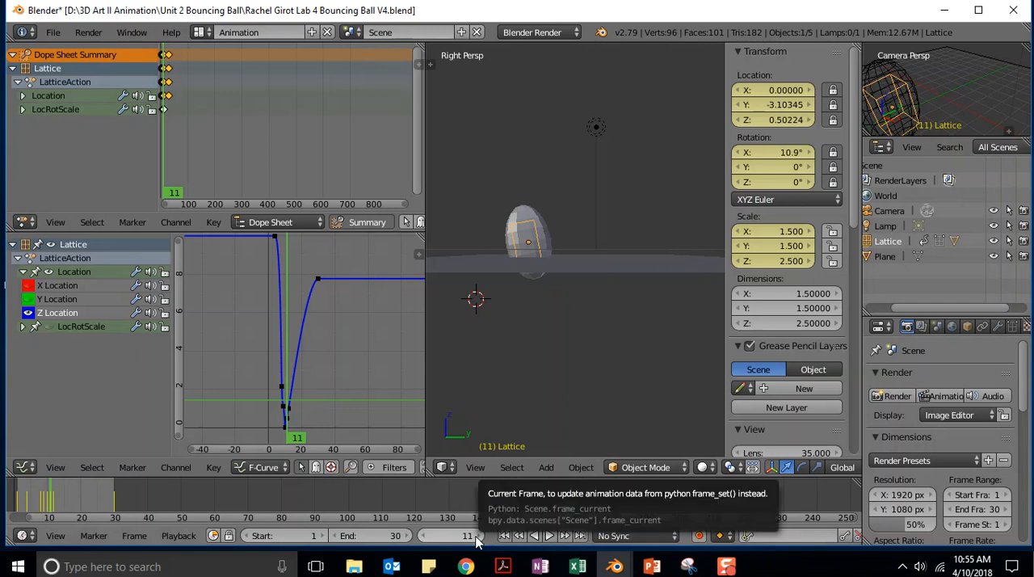
# - Try a Z scale of 2 for the lattice at frame 11
pyautogui.click(804, 261)
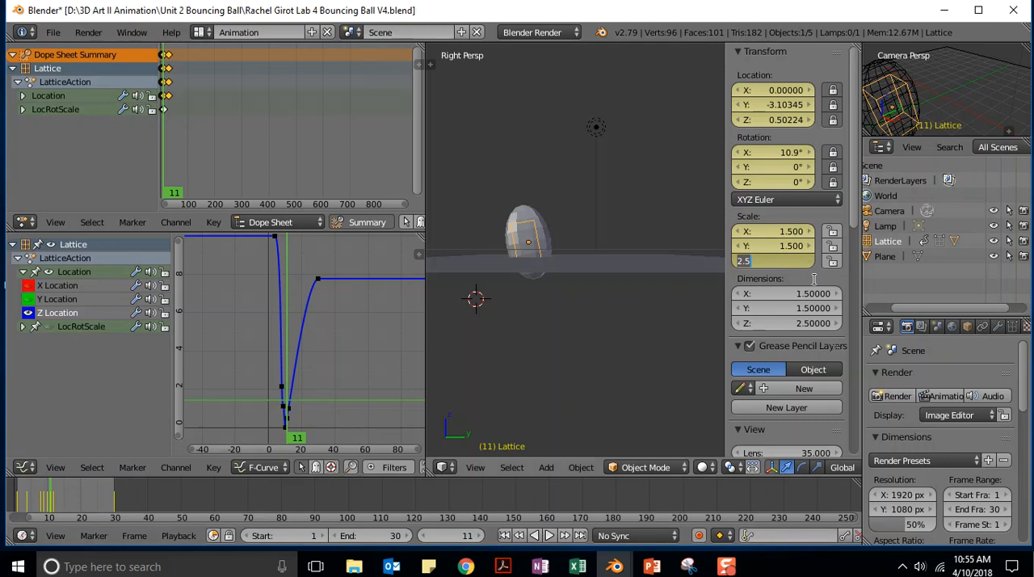
pyautogui.write('20')
pyautogui.press('Return')
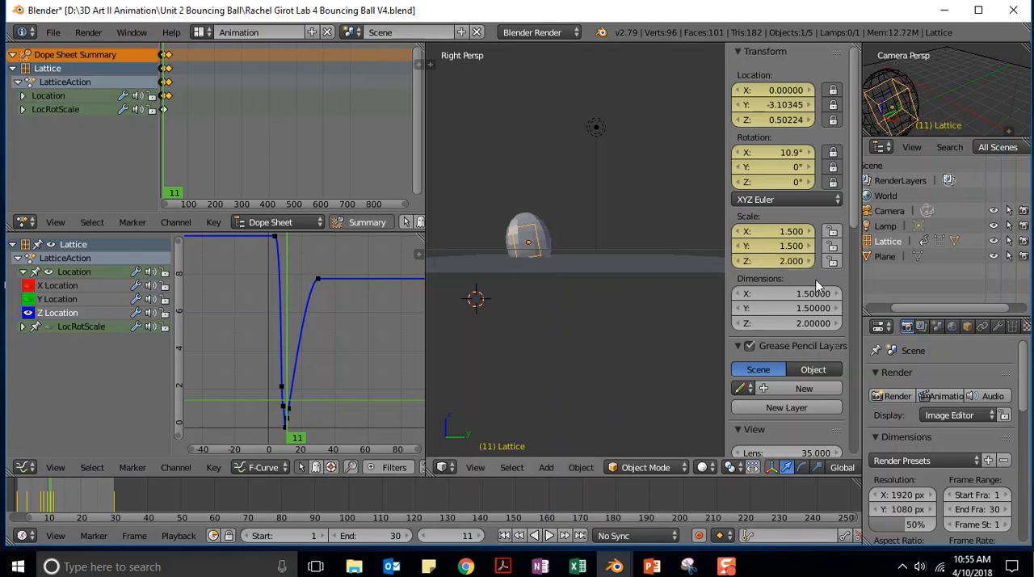
# - Try X rotations of 0° and -10° for the lattice at frame 11
pyautogui.click(785, 152)
pyautogui.write('0')
pyautogui.press('Return')
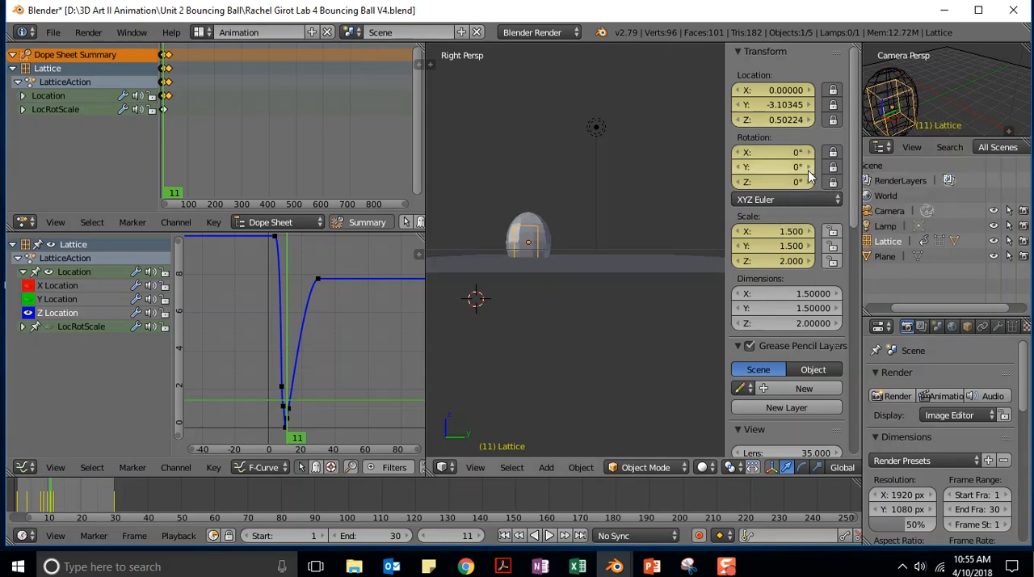
pyautogui.click(790, 153)
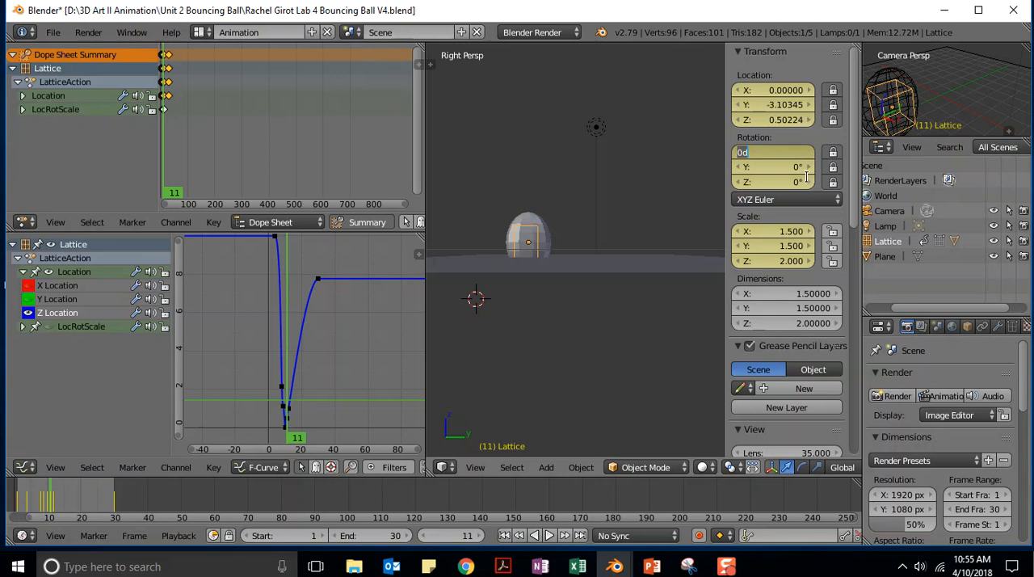
pyautogui.press('BackSpace')
pyautogui.write('-10')
pyautogui.press('Return')
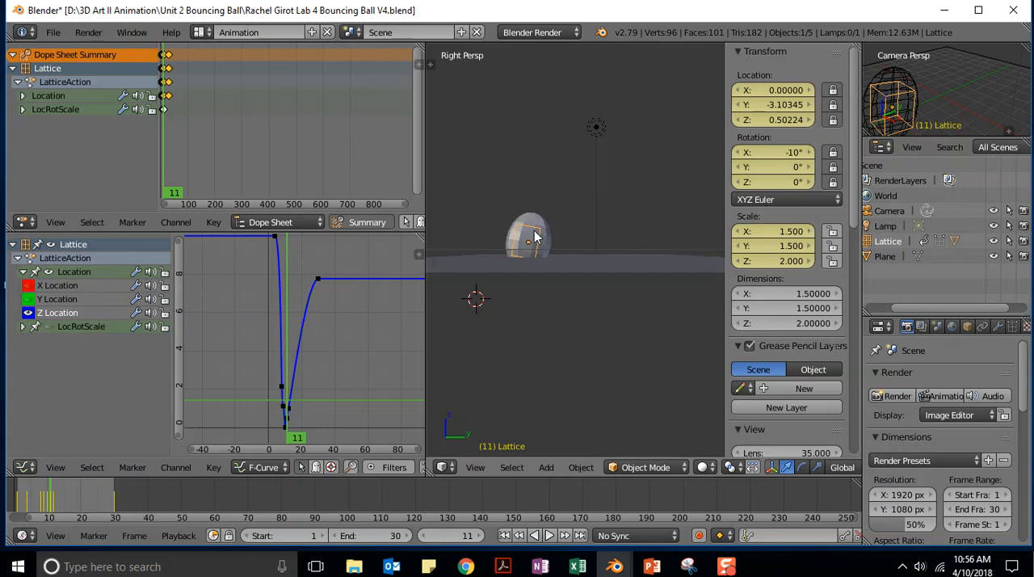
# - Try steeper X rotations of -15°, -20° and -25° for the lattice at frame 11
pyautogui.click(774, 151)
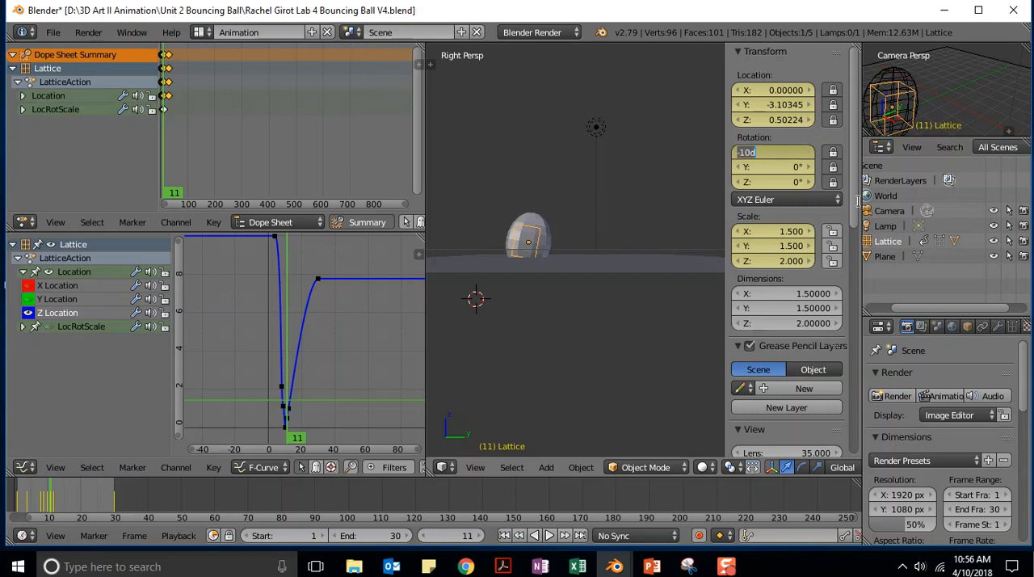
pyautogui.press('BackSpace')
pyautogui.write('-15')
pyautogui.press('Return')
pyautogui.click(804, 152)
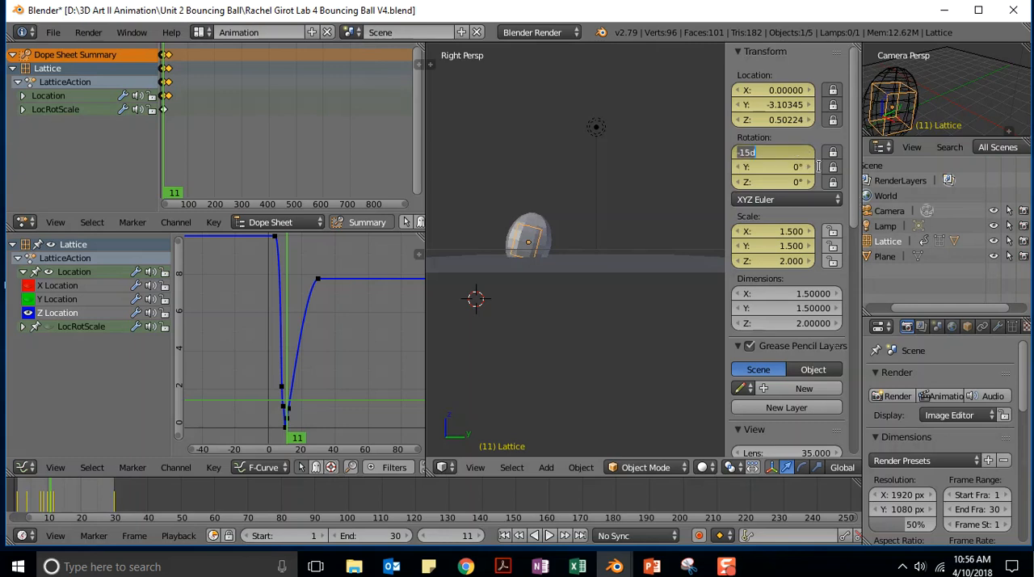
pyautogui.write('-20')
pyautogui.press('Return')
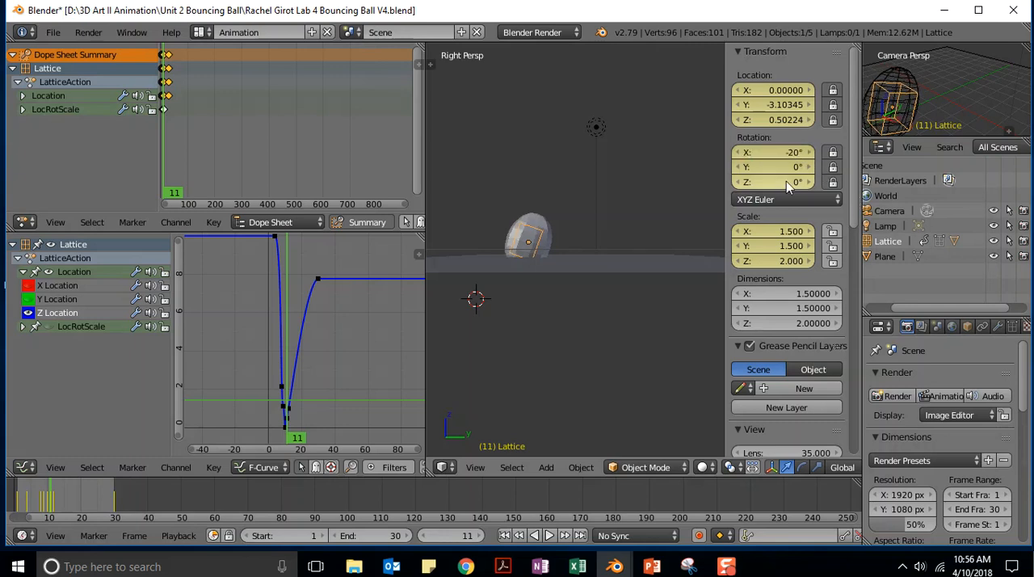
pyautogui.click(807, 154)
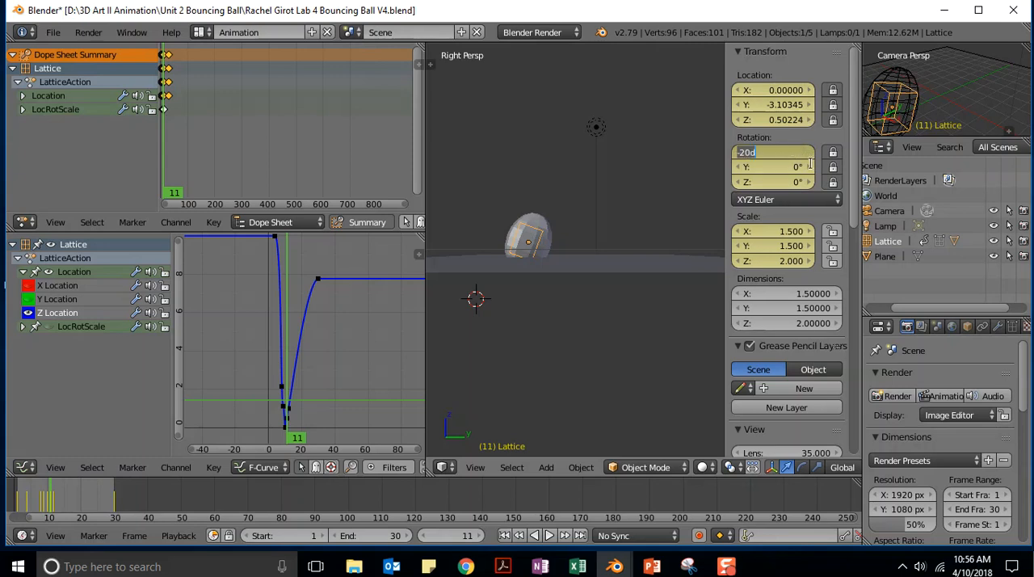
pyautogui.press('BackSpace')
pyautogui.write('-25')
pyautogui.press('Return')
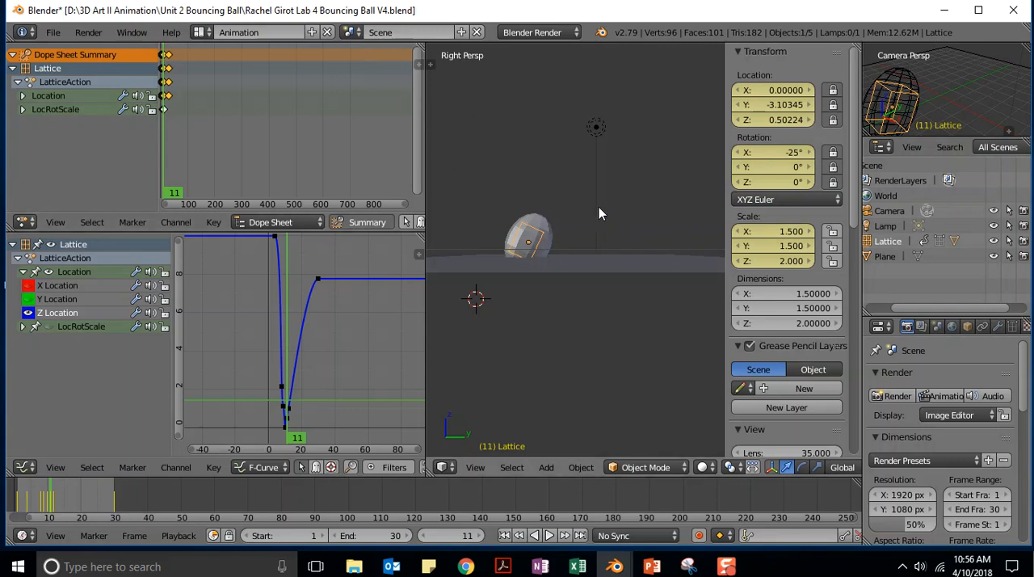
# - Set the lattice's Z scale to 1.75 and its X rotation to -30° at frame 11
pyautogui.click(775, 260)
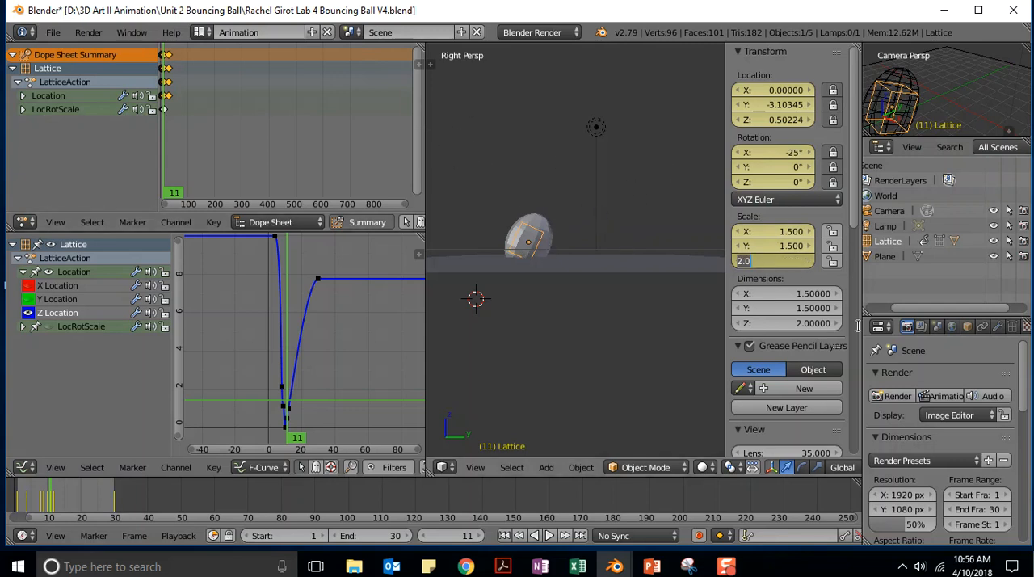
pyautogui.write('1.75')
pyautogui.press('Return')
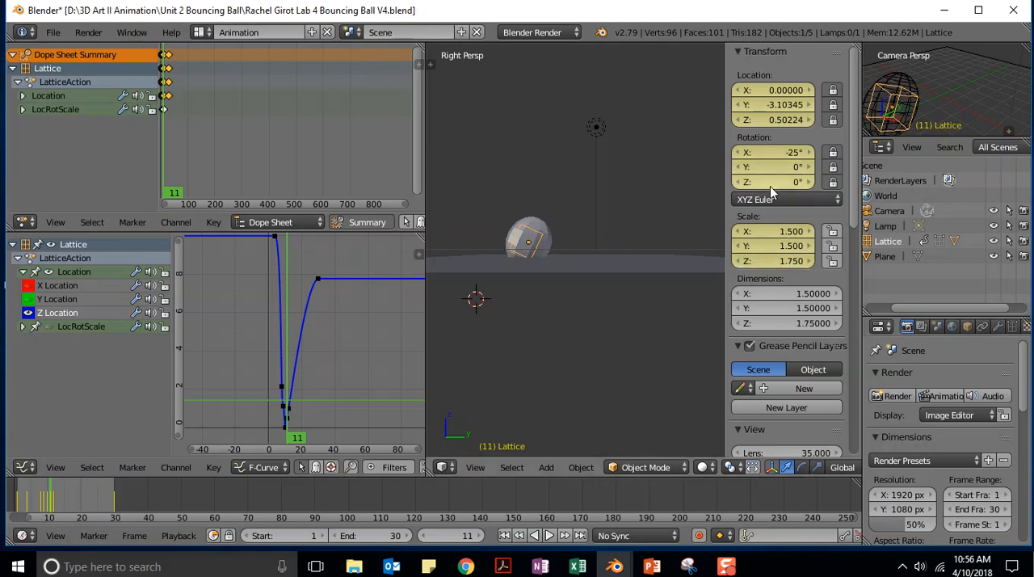
pyautogui.click(781, 154)
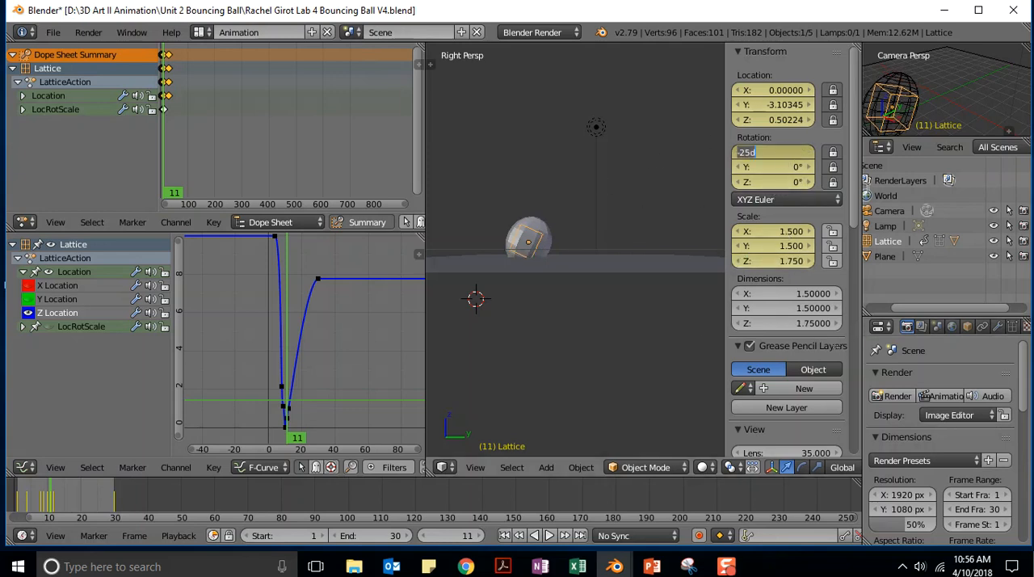
pyautogui.press('BackSpace')
pyautogui.press('Return')
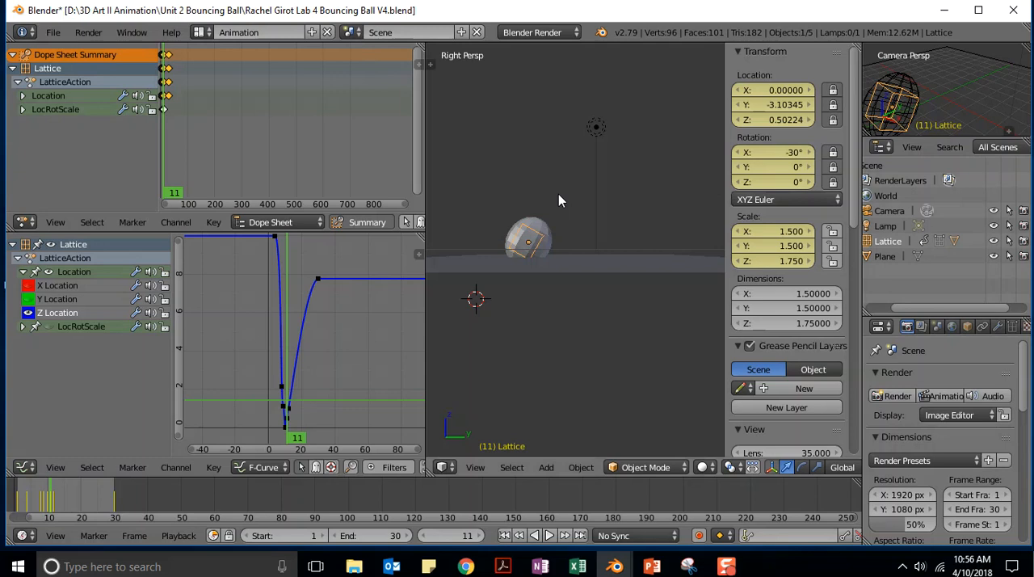
# - Insert a LocRotScale keyframe for the lattice at frame 11 and play the animation
pyautogui.press('i')
pyautogui.click(510, 194)
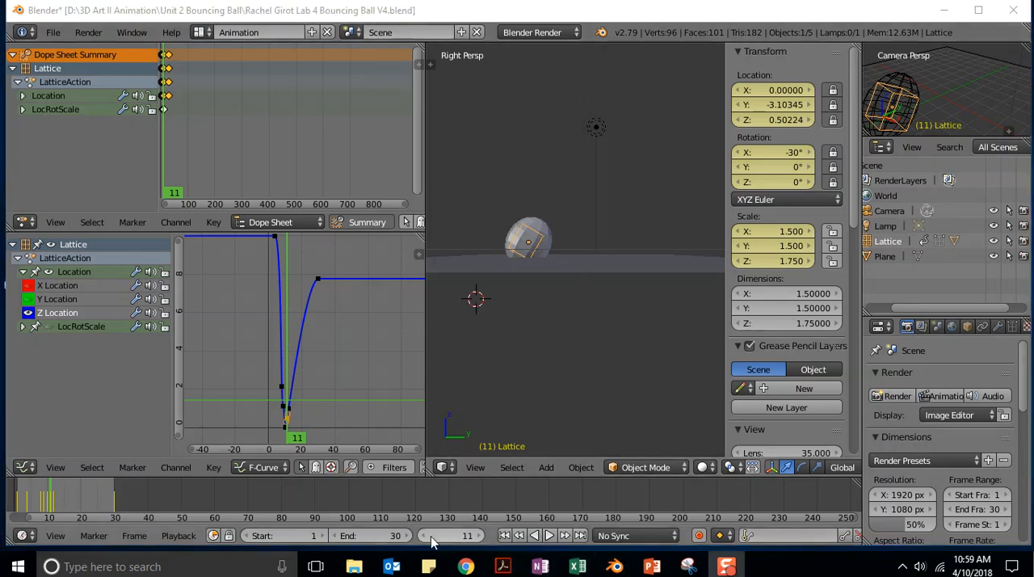
pyautogui.click(551, 538)
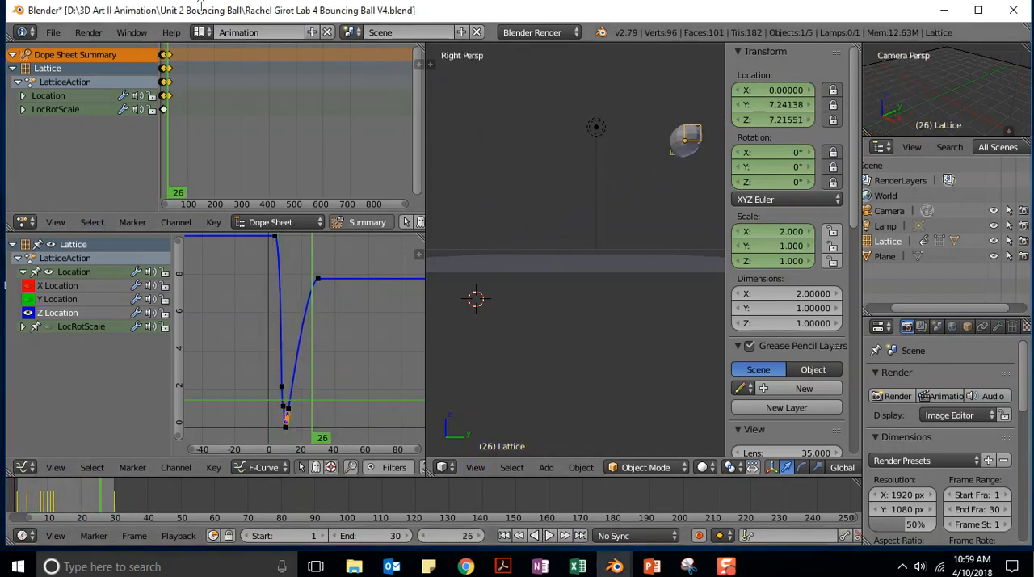
# - Start saving a new copy of the file, changing its name's lab and version numbers to read Lab 5 Bouncing Ball V5
pyautogui.click(53, 34)
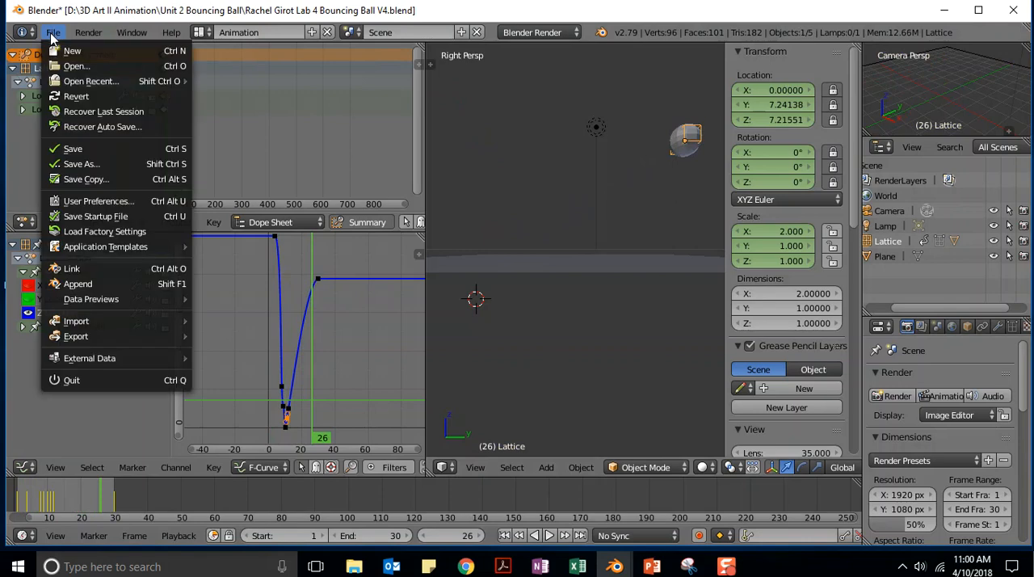
pyautogui.click(81, 164)
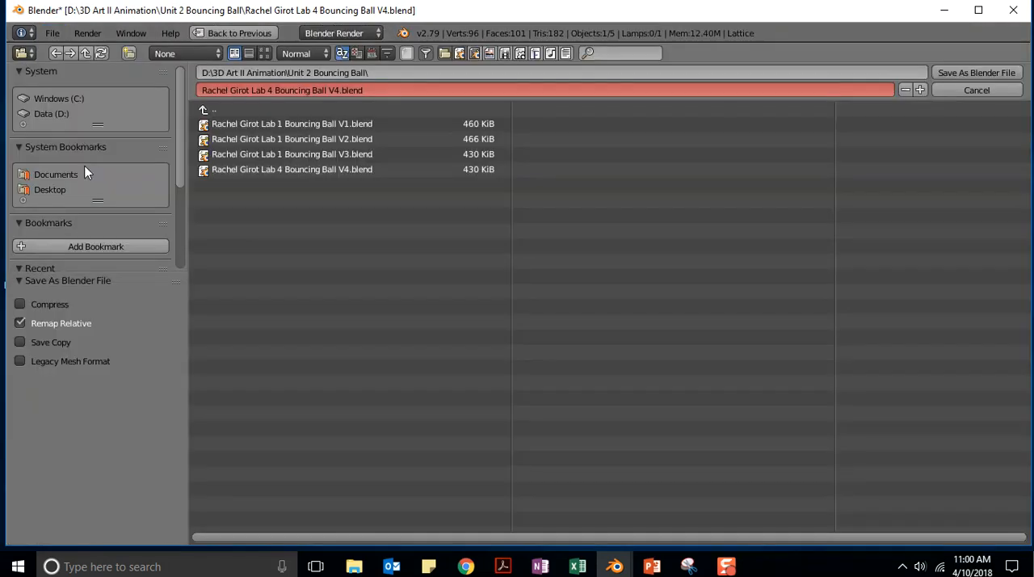
pyautogui.click(275, 87)
pyautogui.click(273, 90)
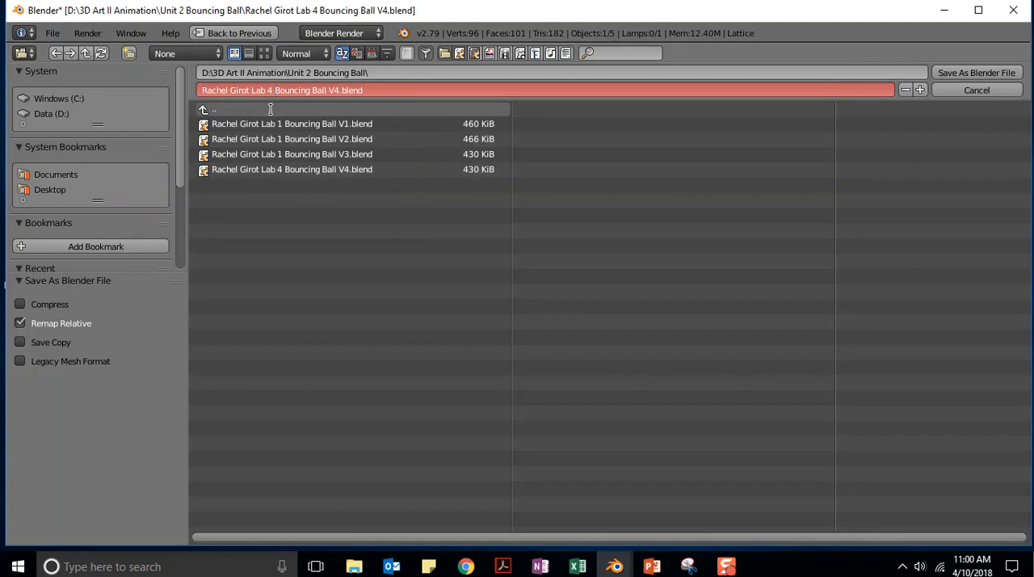
pyautogui.press('BackSpace')
pyautogui.write('5')
pyautogui.press('BackSpace')
pyautogui.write('5')
pyautogui.press('Return')
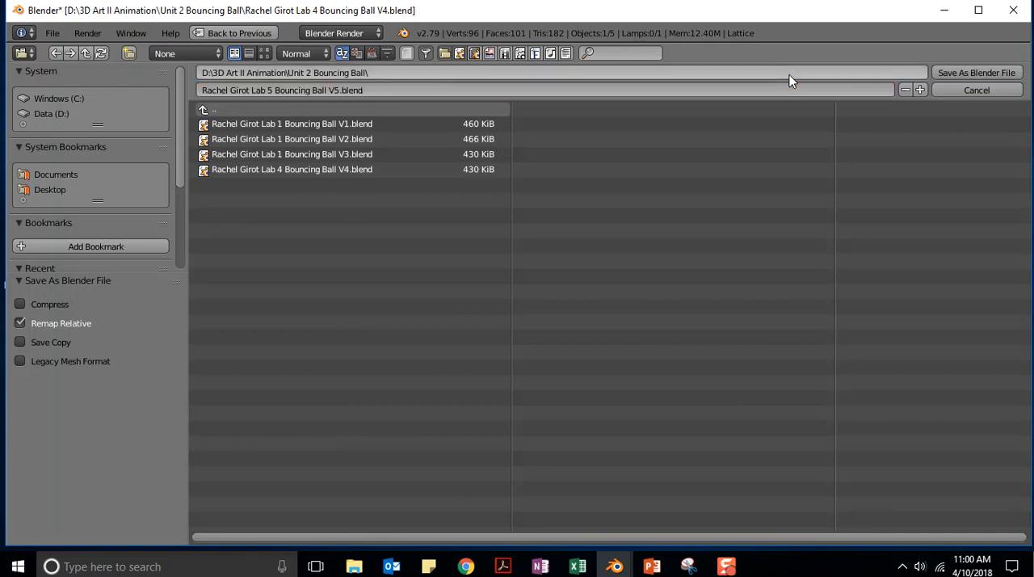